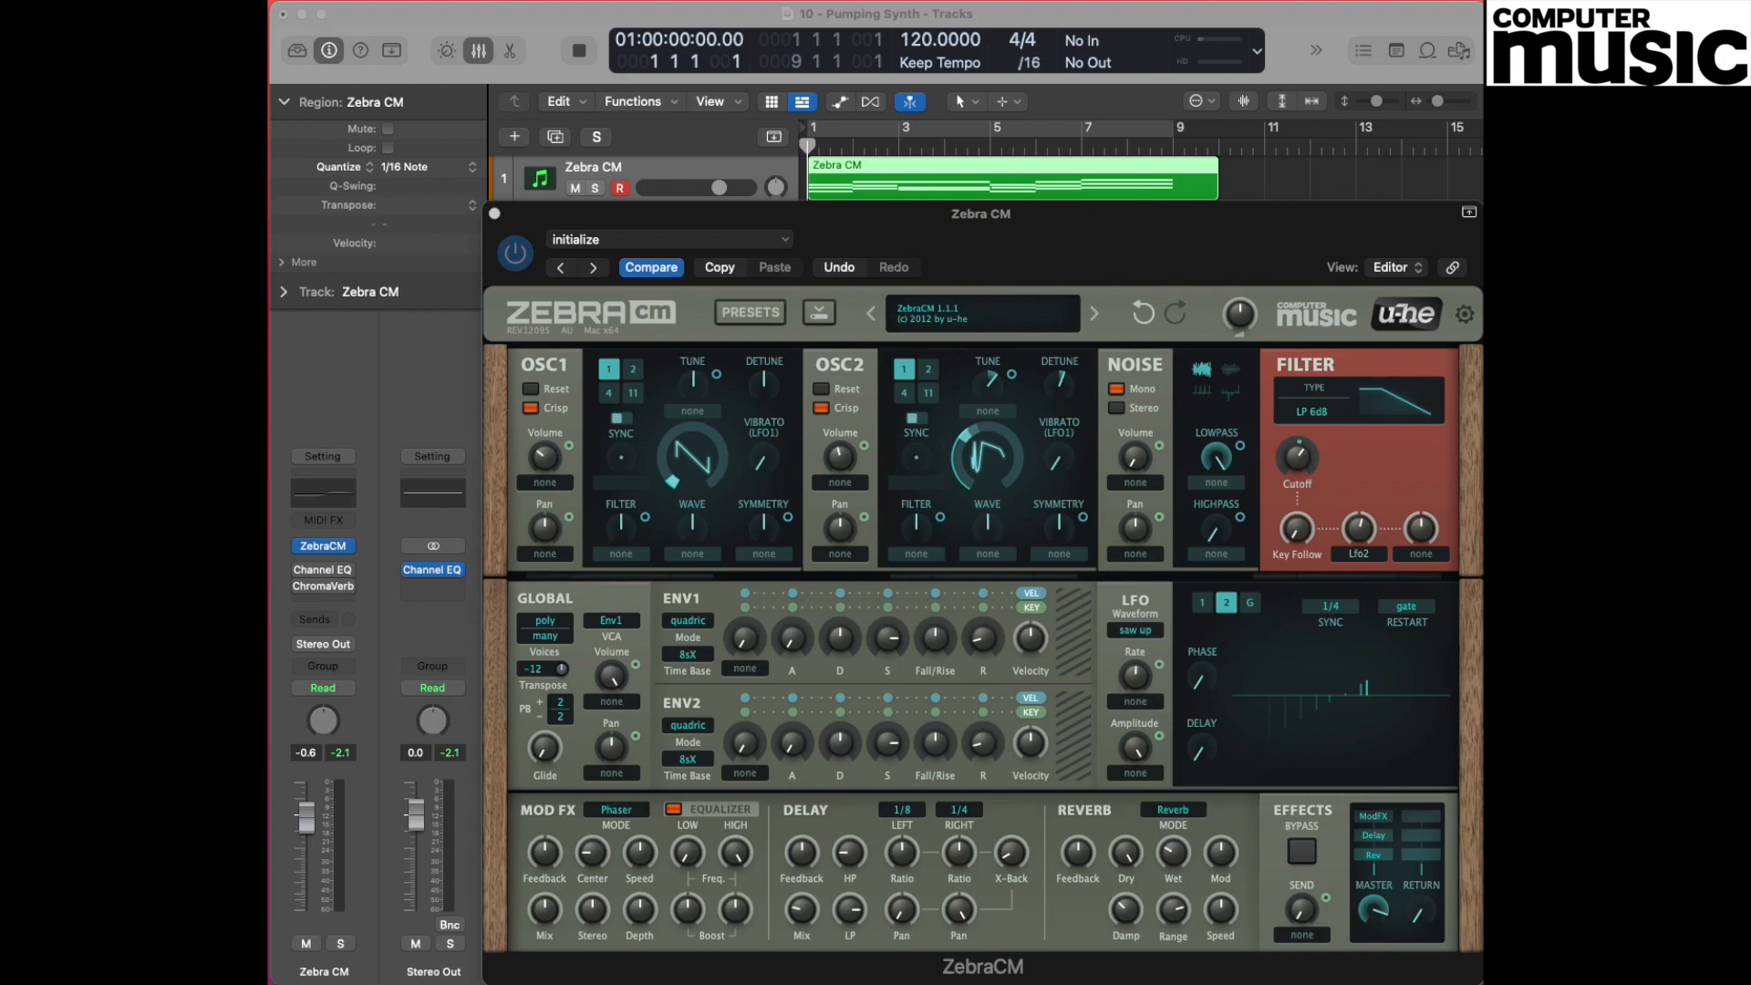
Load the init preset in the ZebraCM synth on the Zebra CM track
click(985, 316)
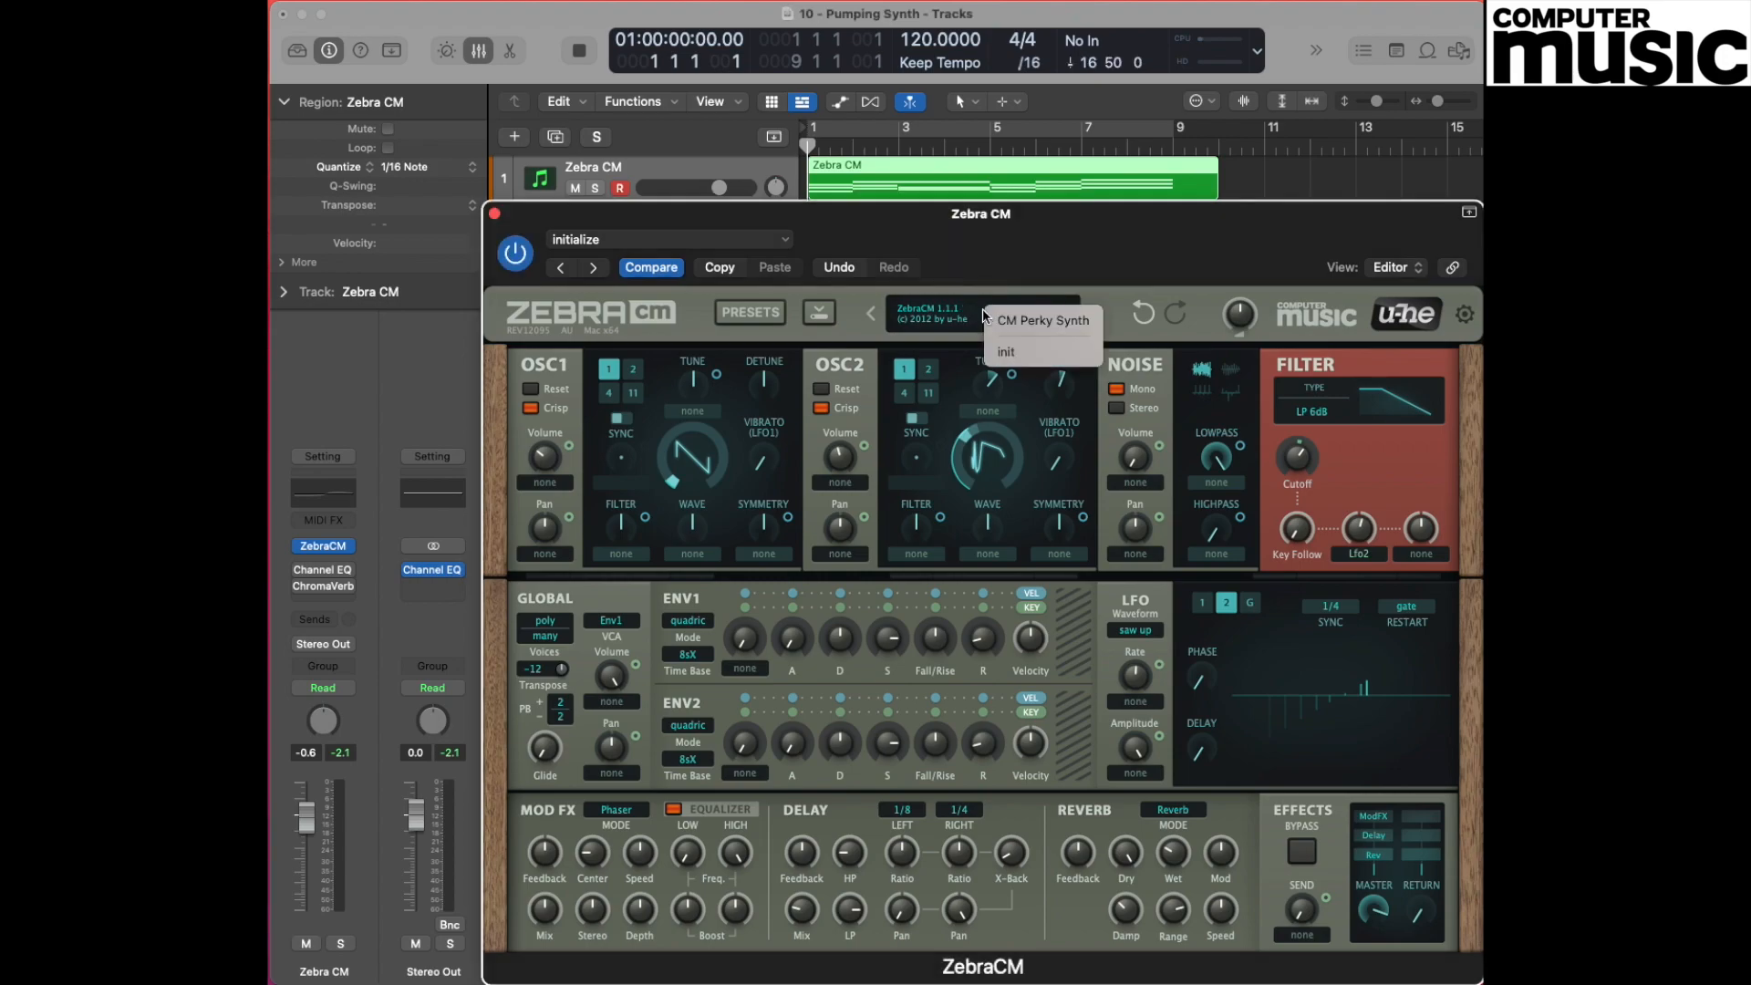
click(1018, 356)
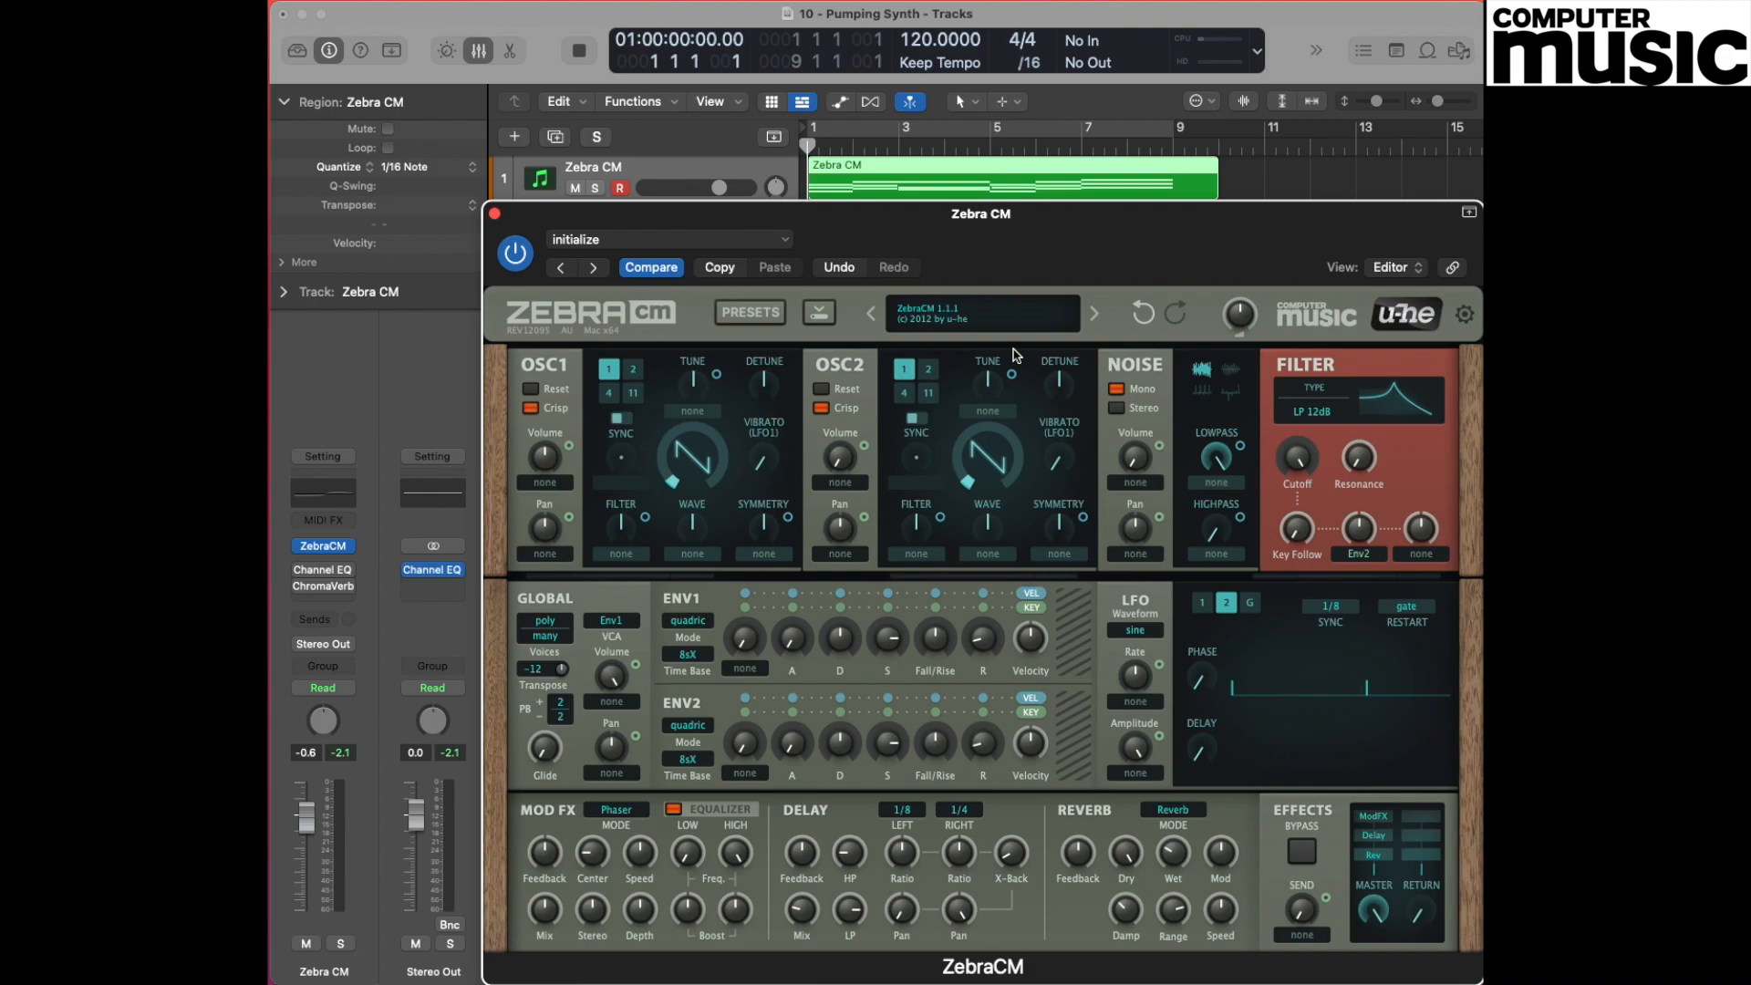
Lower oscillator 1's volume and raise oscillator 2's volume to 100.00
mouse_move(550, 463)
drag(547, 462, 548, 508)
mouse_move(846, 467)
drag(840, 467, 841, 341)
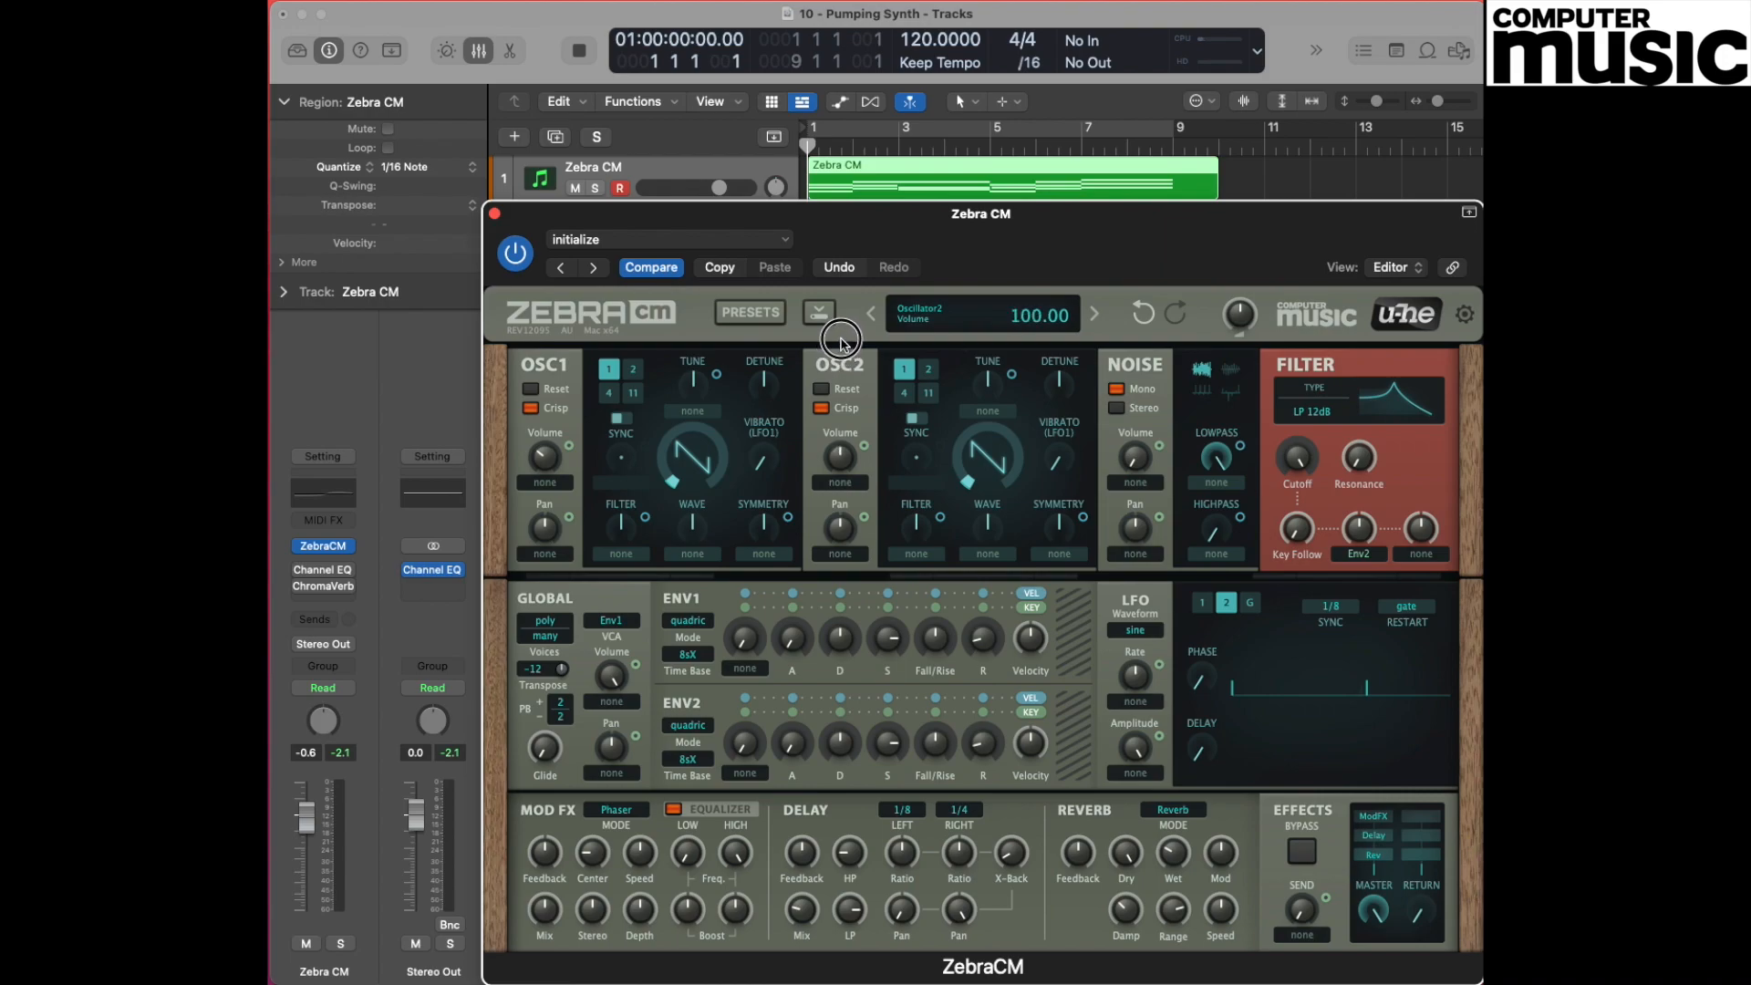
drag(840, 342, 840, 344)
Morph oscillator 2's waveform from the sawtooth to a pulse-like shape and raise its tuning
mouse_move(985, 462)
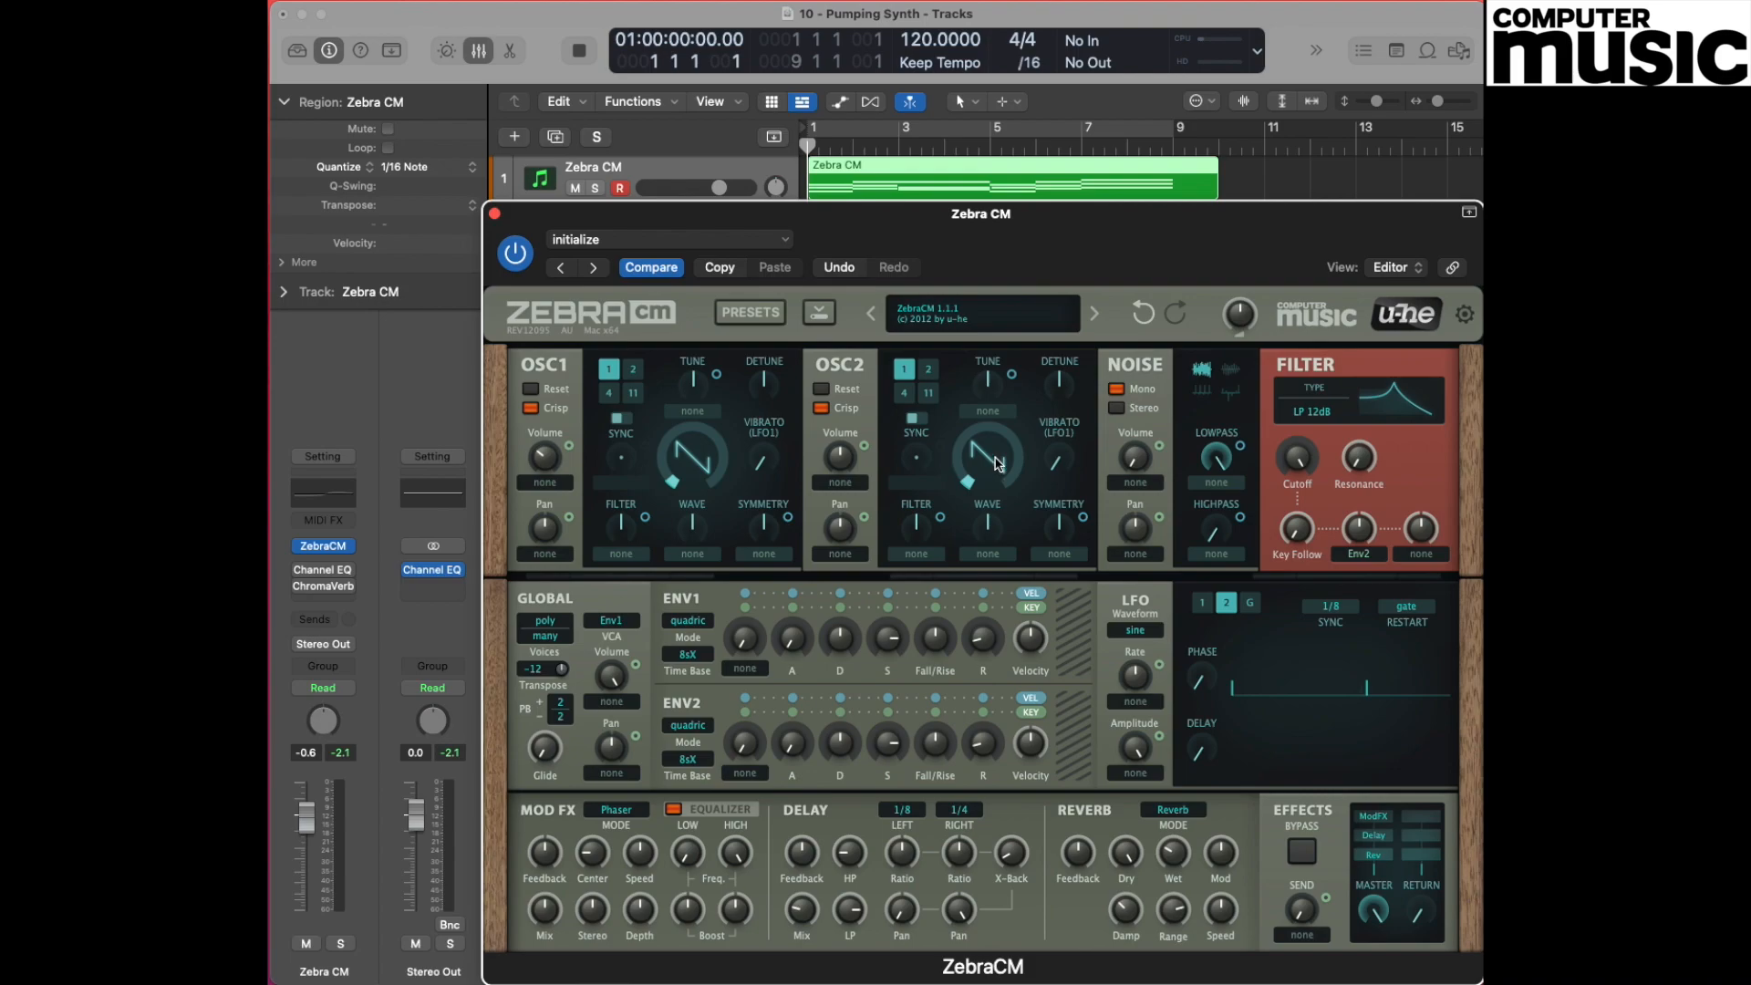
drag(999, 463, 1007, 382)
mouse_move(994, 390)
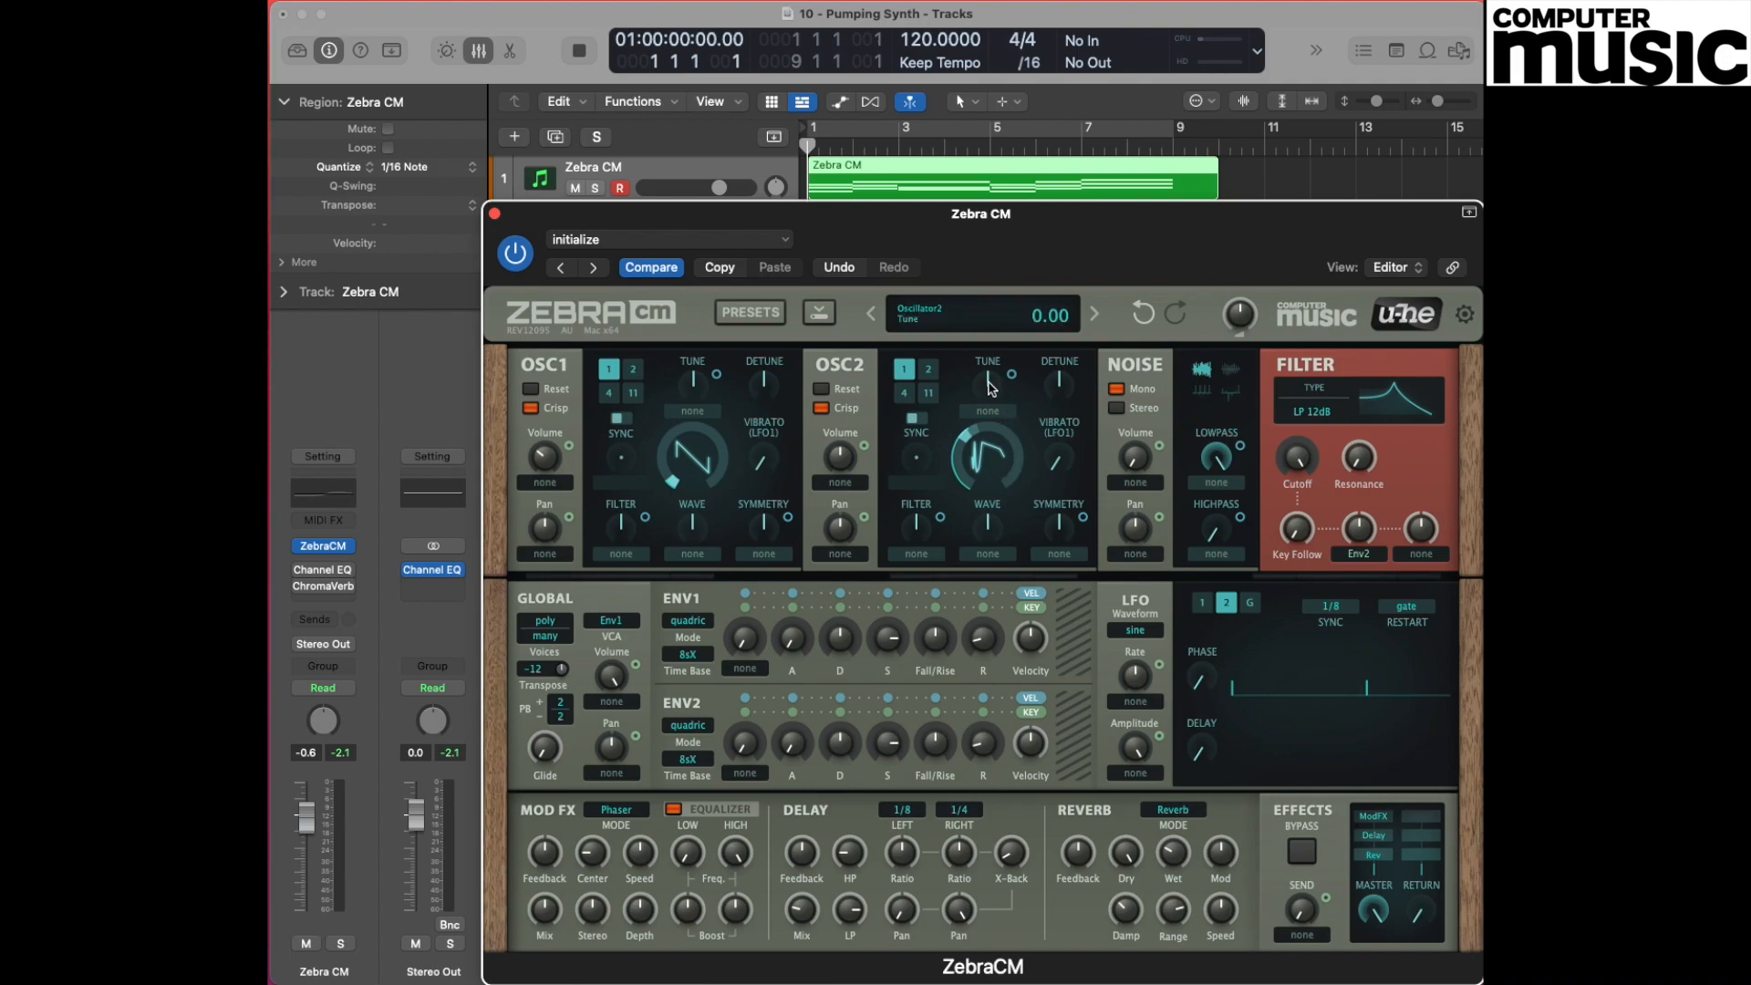
click(991, 391)
drag(992, 390, 993, 358)
Set the filter type to LP MidDrive and increase the filter's drive
click(1324, 415)
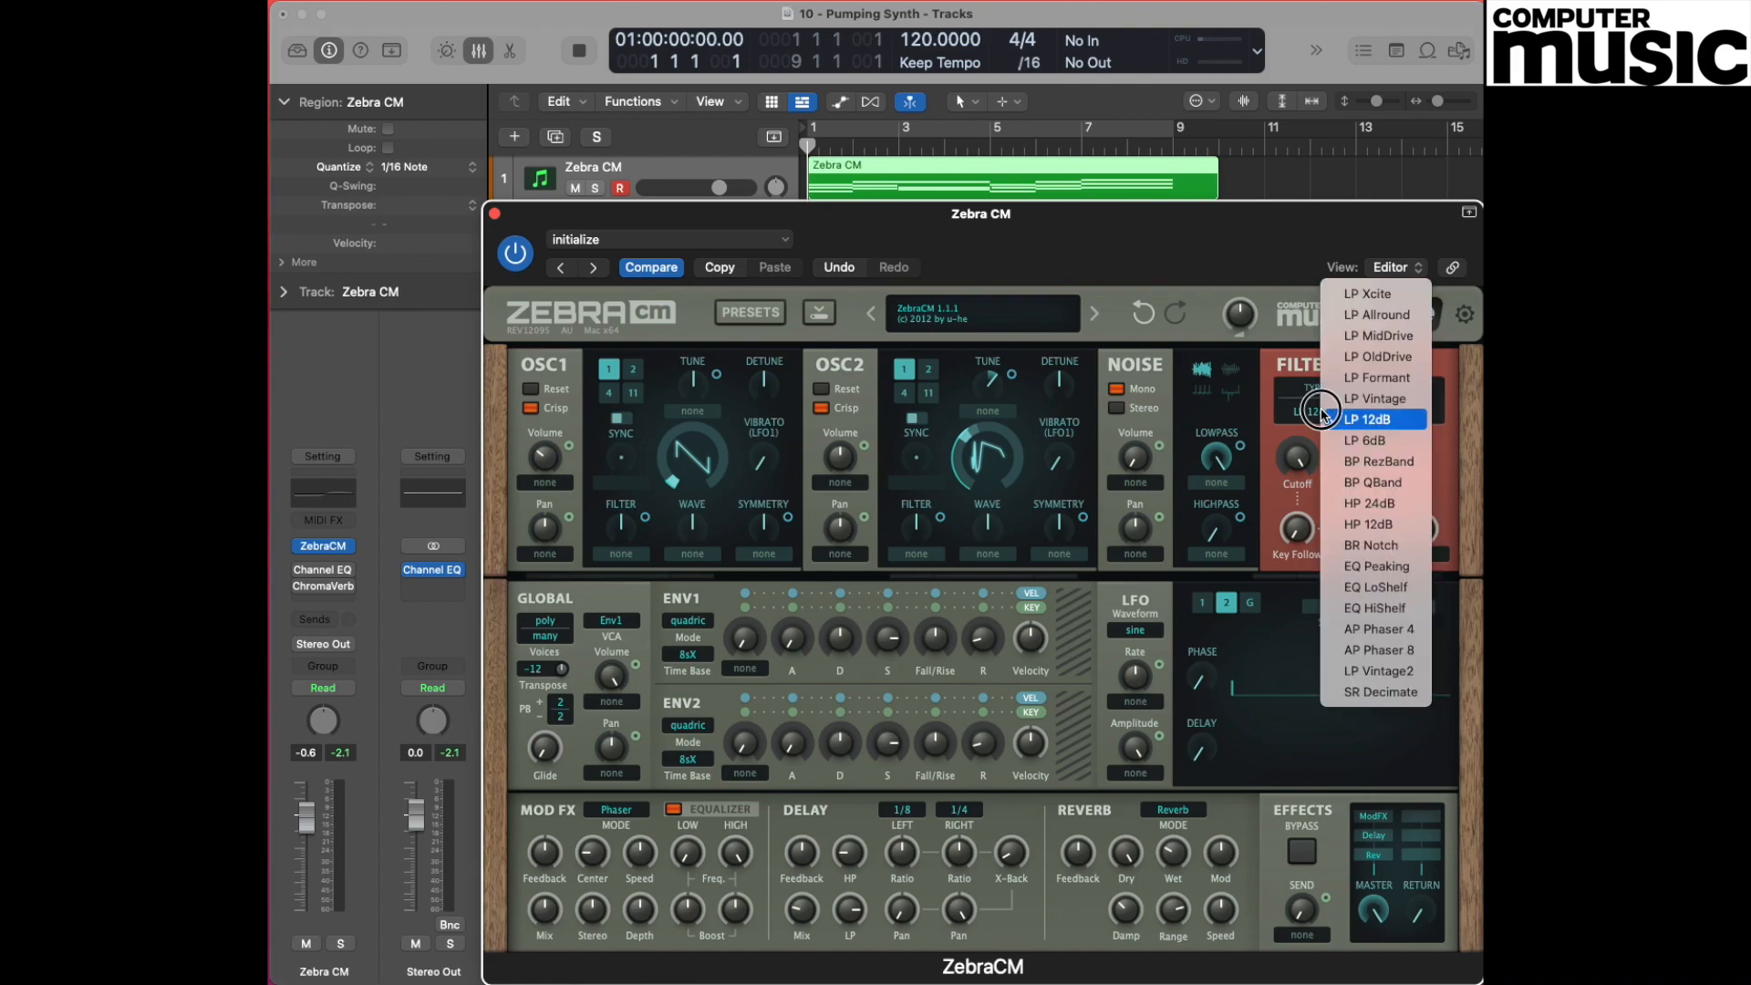
click(1414, 341)
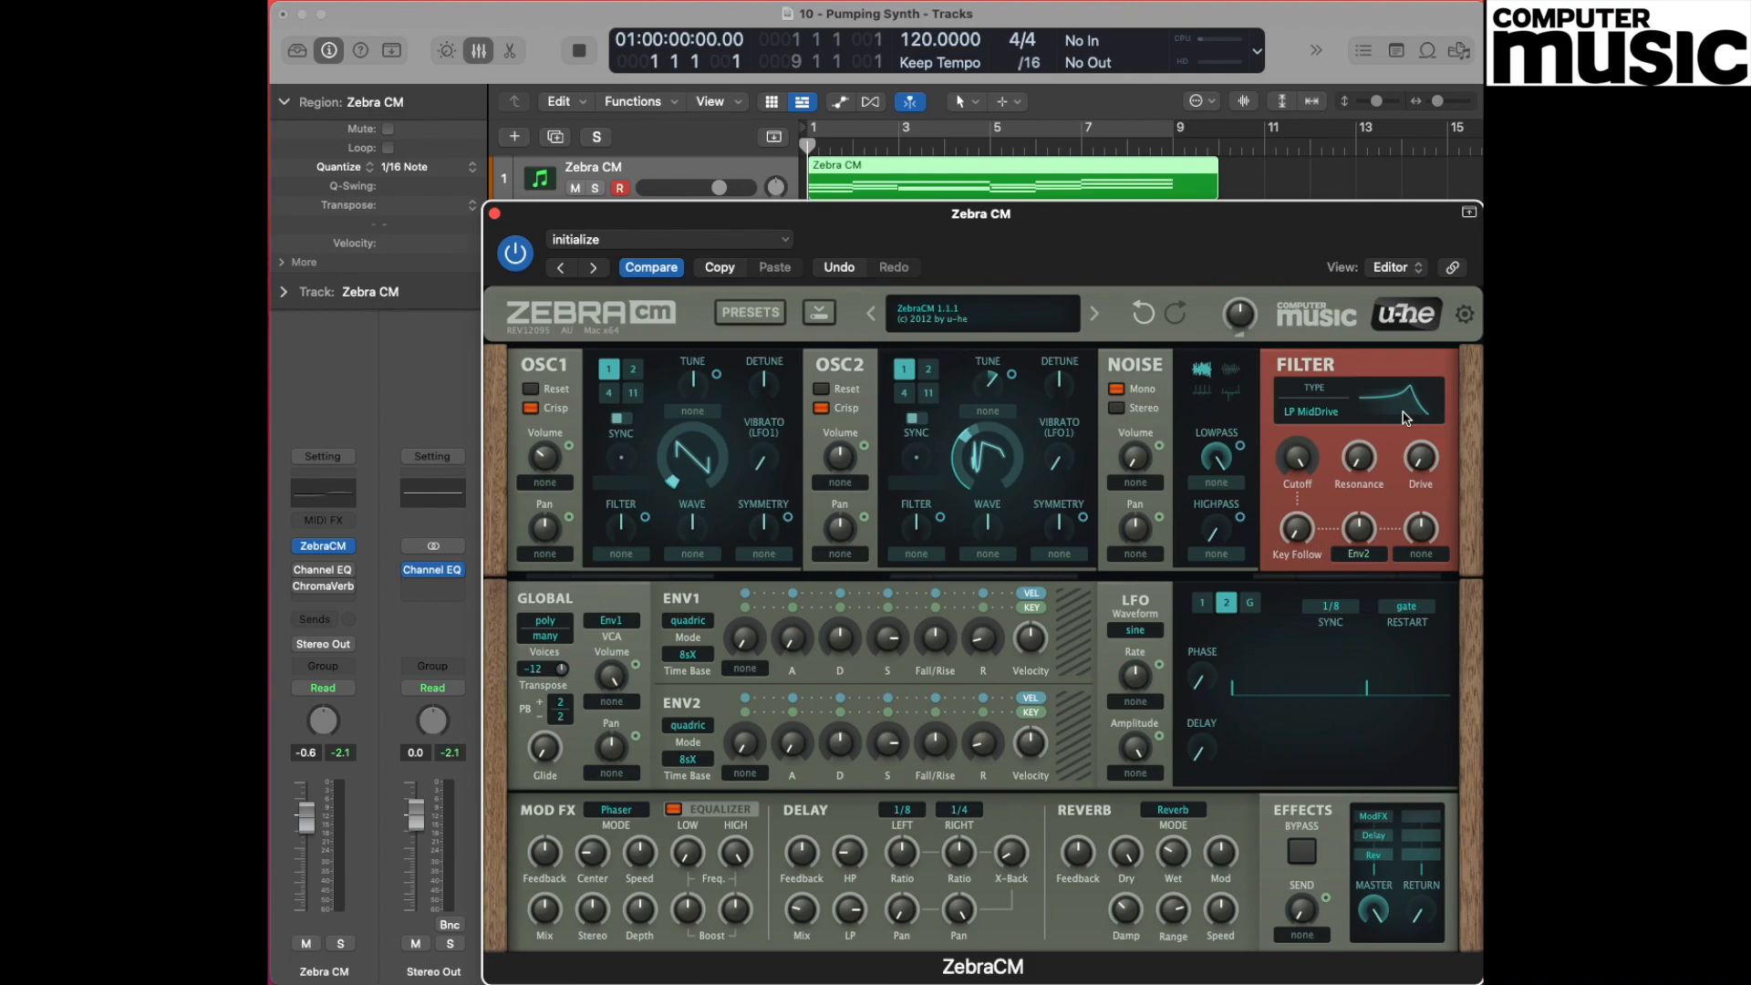
mouse_move(1299, 467)
mouse_move(1416, 458)
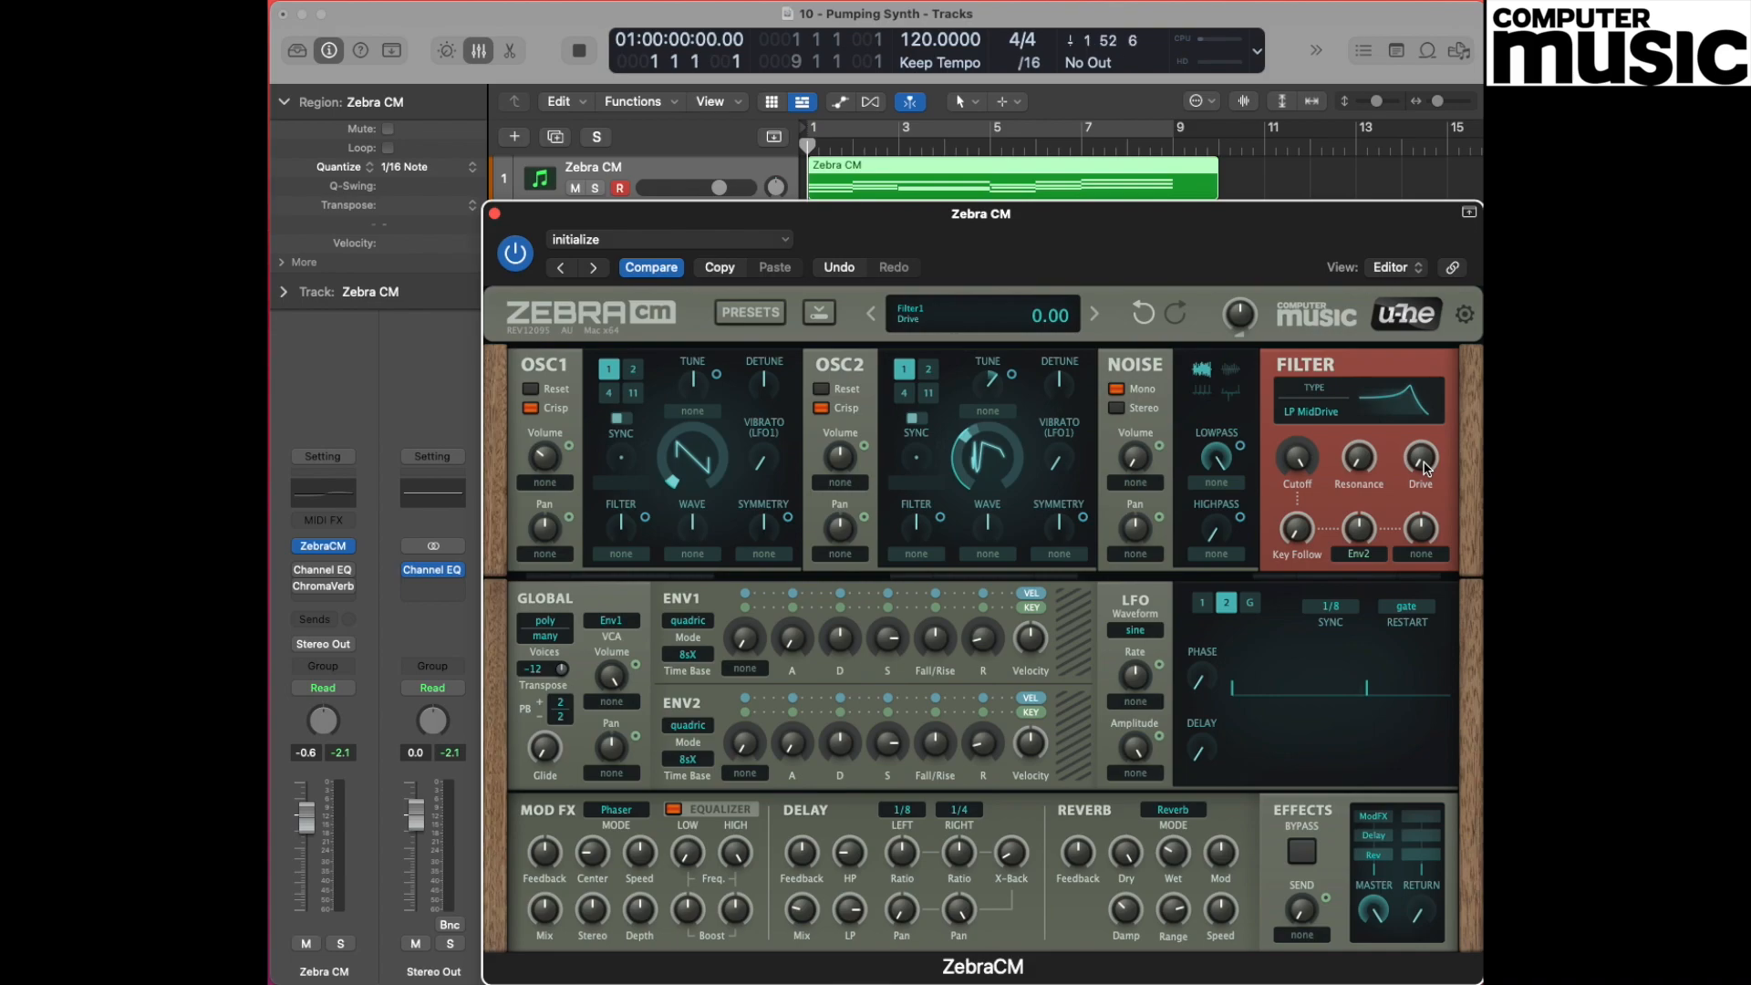
click(1428, 468)
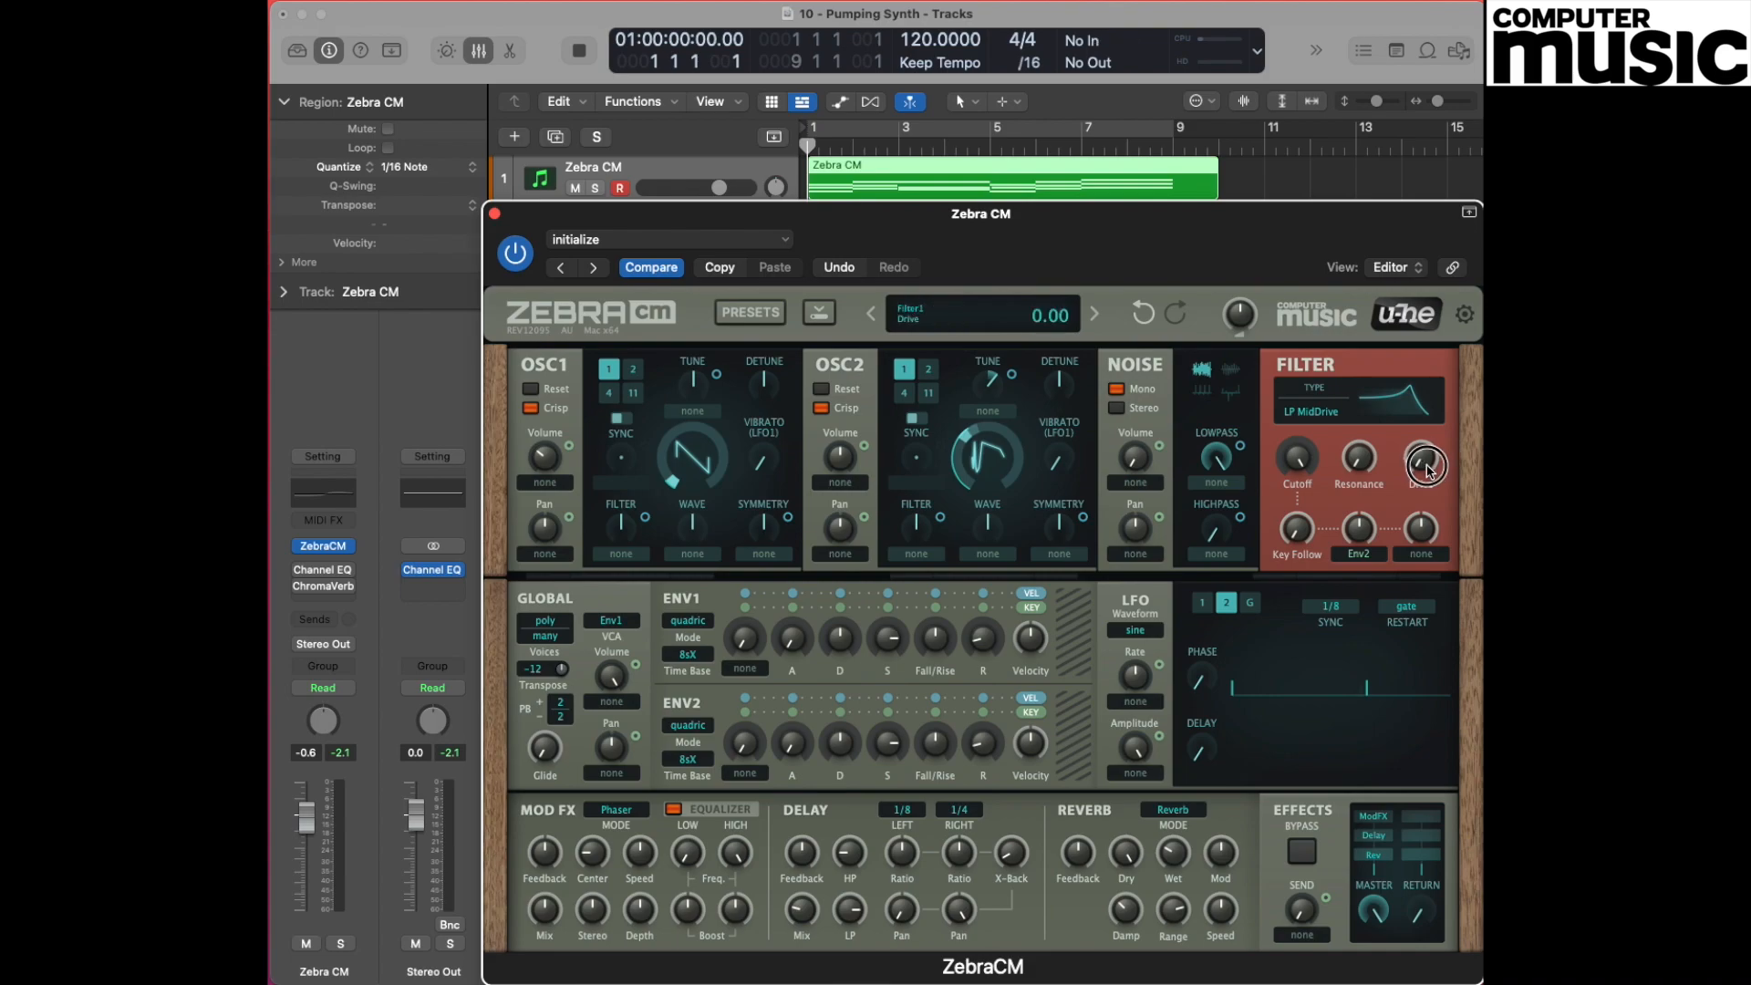
drag(1428, 469, 1433, 390)
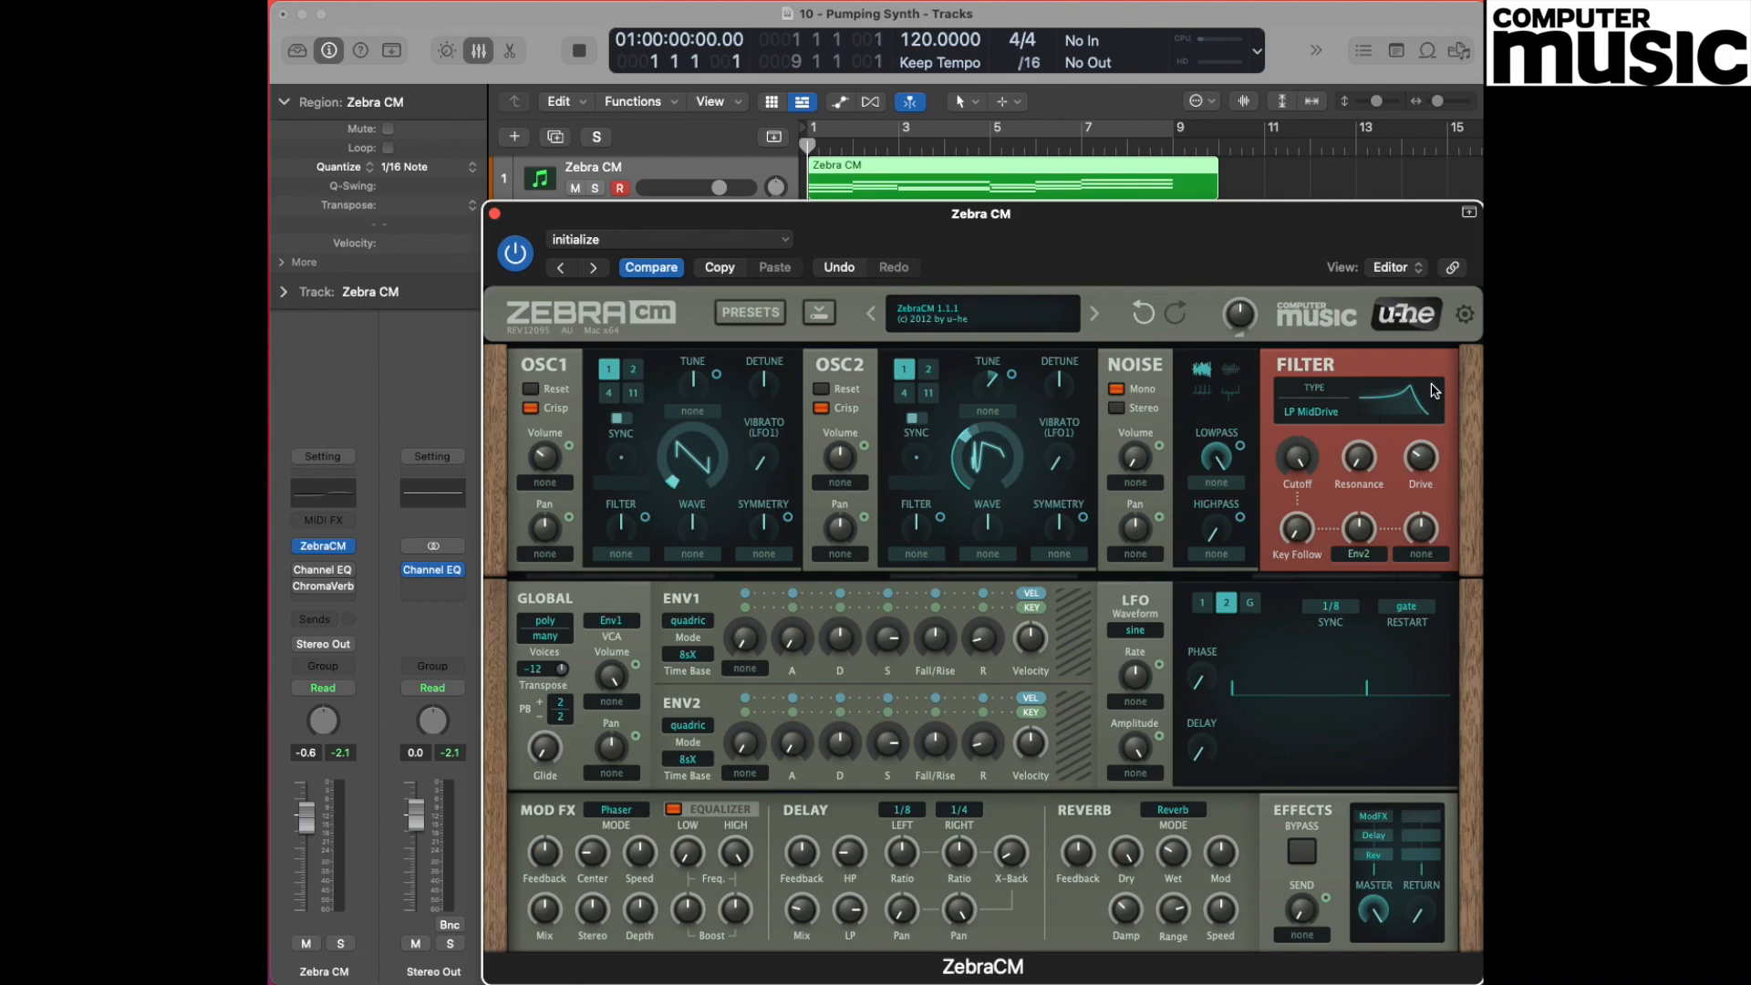
Lower the filter cutoff and modulate it with Lfo2 by a small positive amount
drag(1298, 461, 1293, 560)
click(1361, 556)
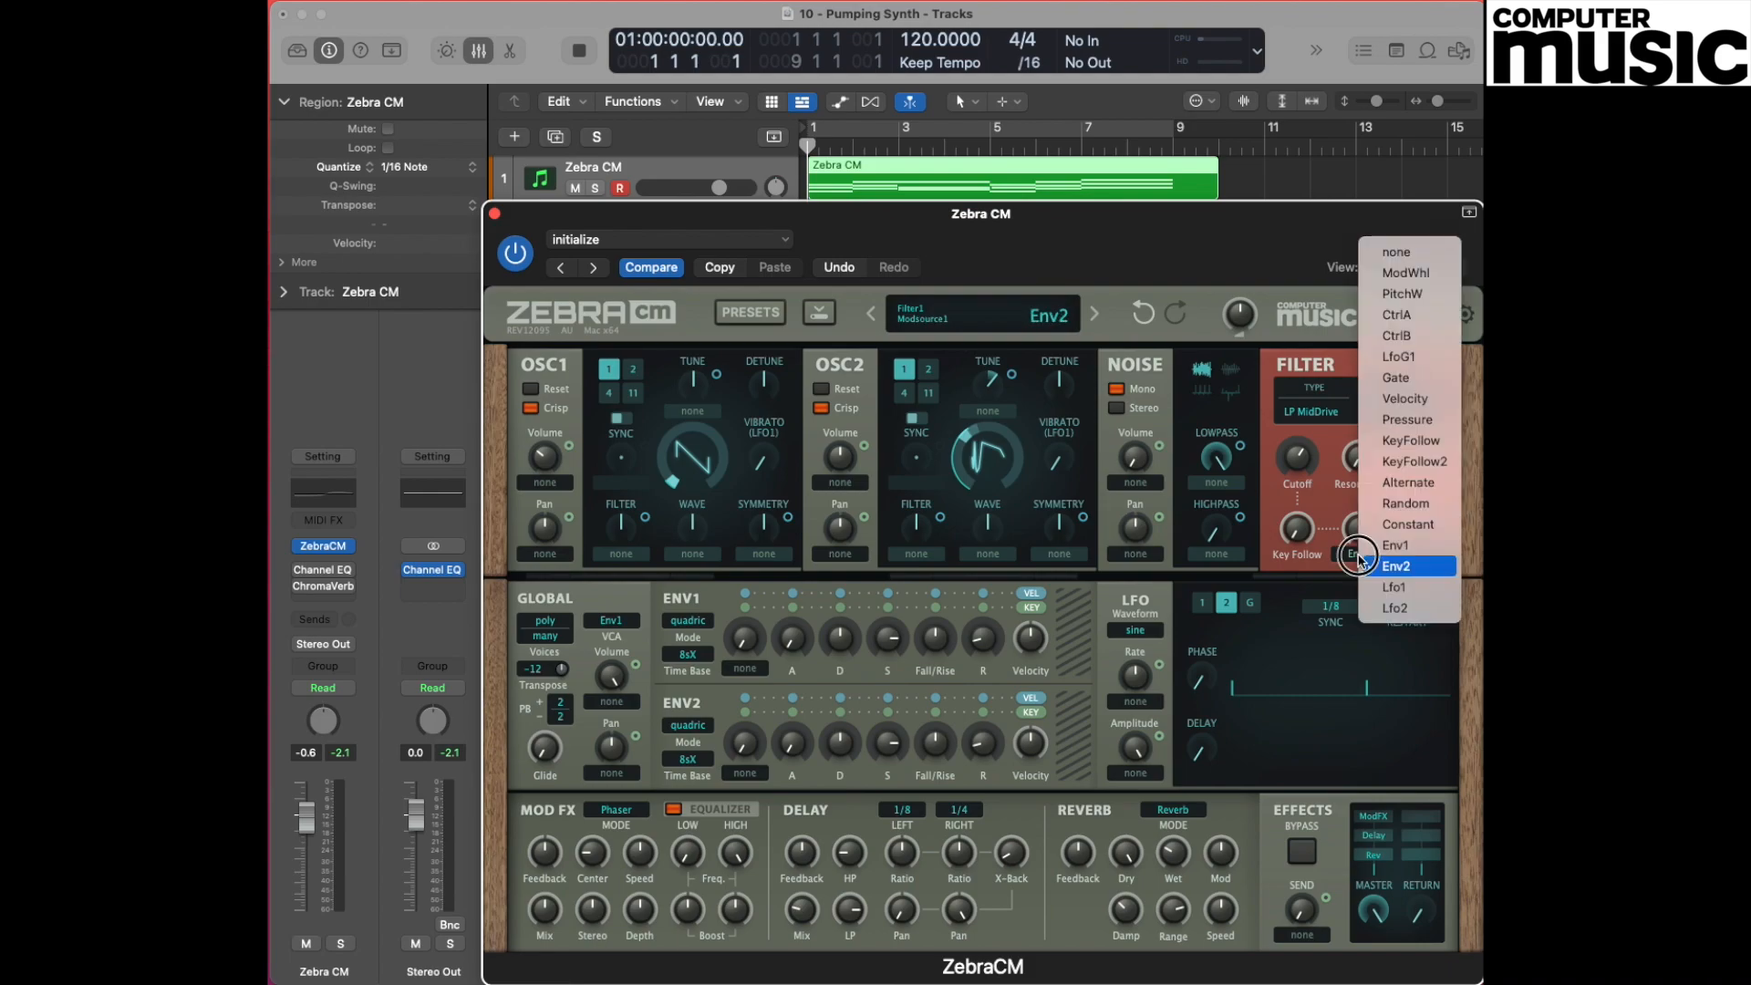
click(1388, 610)
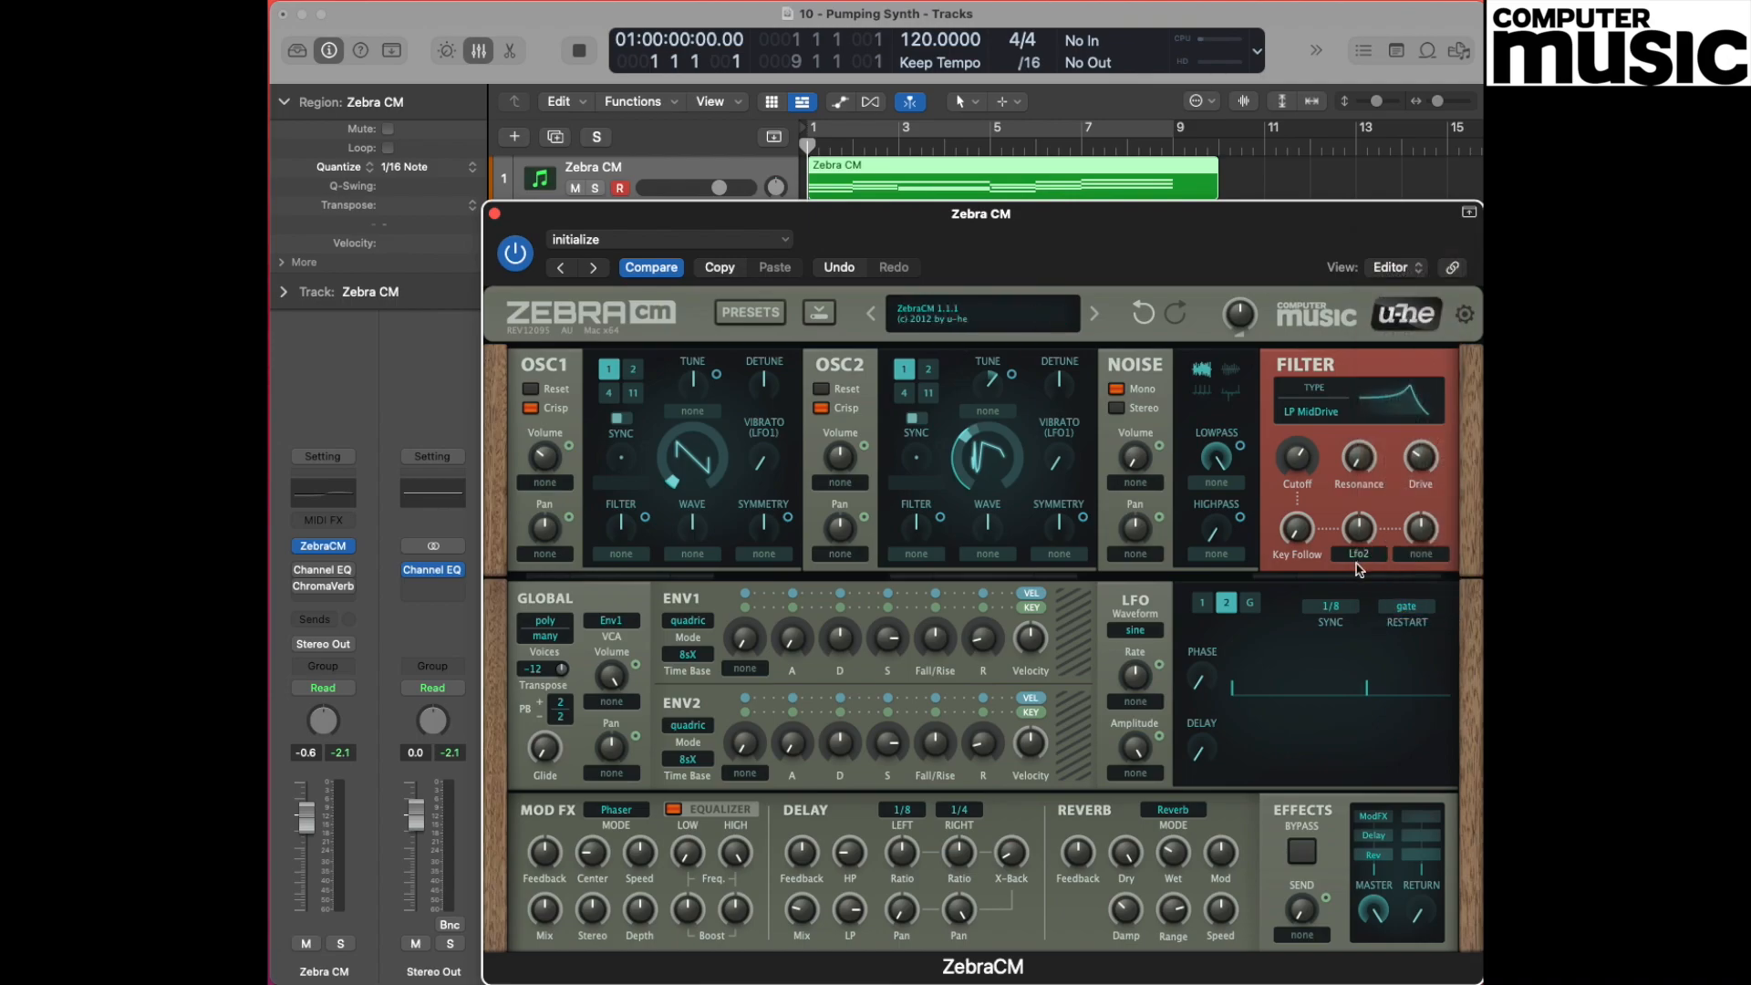
mouse_move(1359, 533)
drag(1367, 537, 1368, 524)
Set LFO 2's waveform to saw up and its sync rate to 1/4
click(1202, 603)
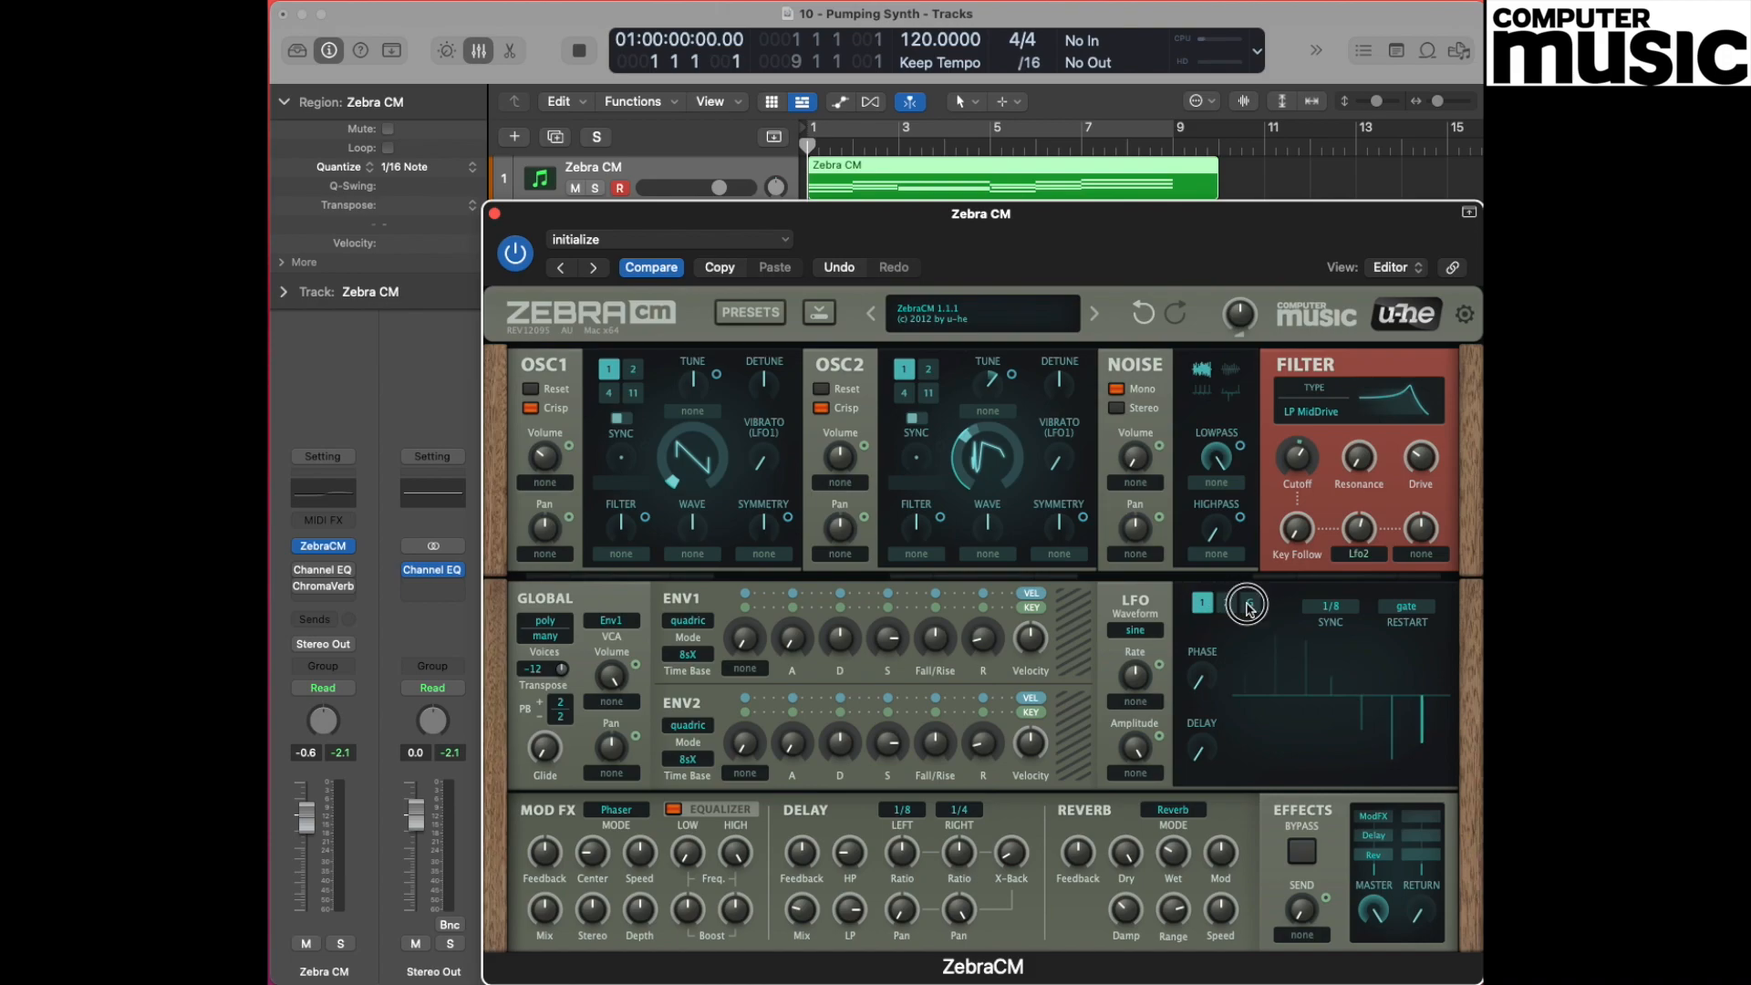
click(1227, 605)
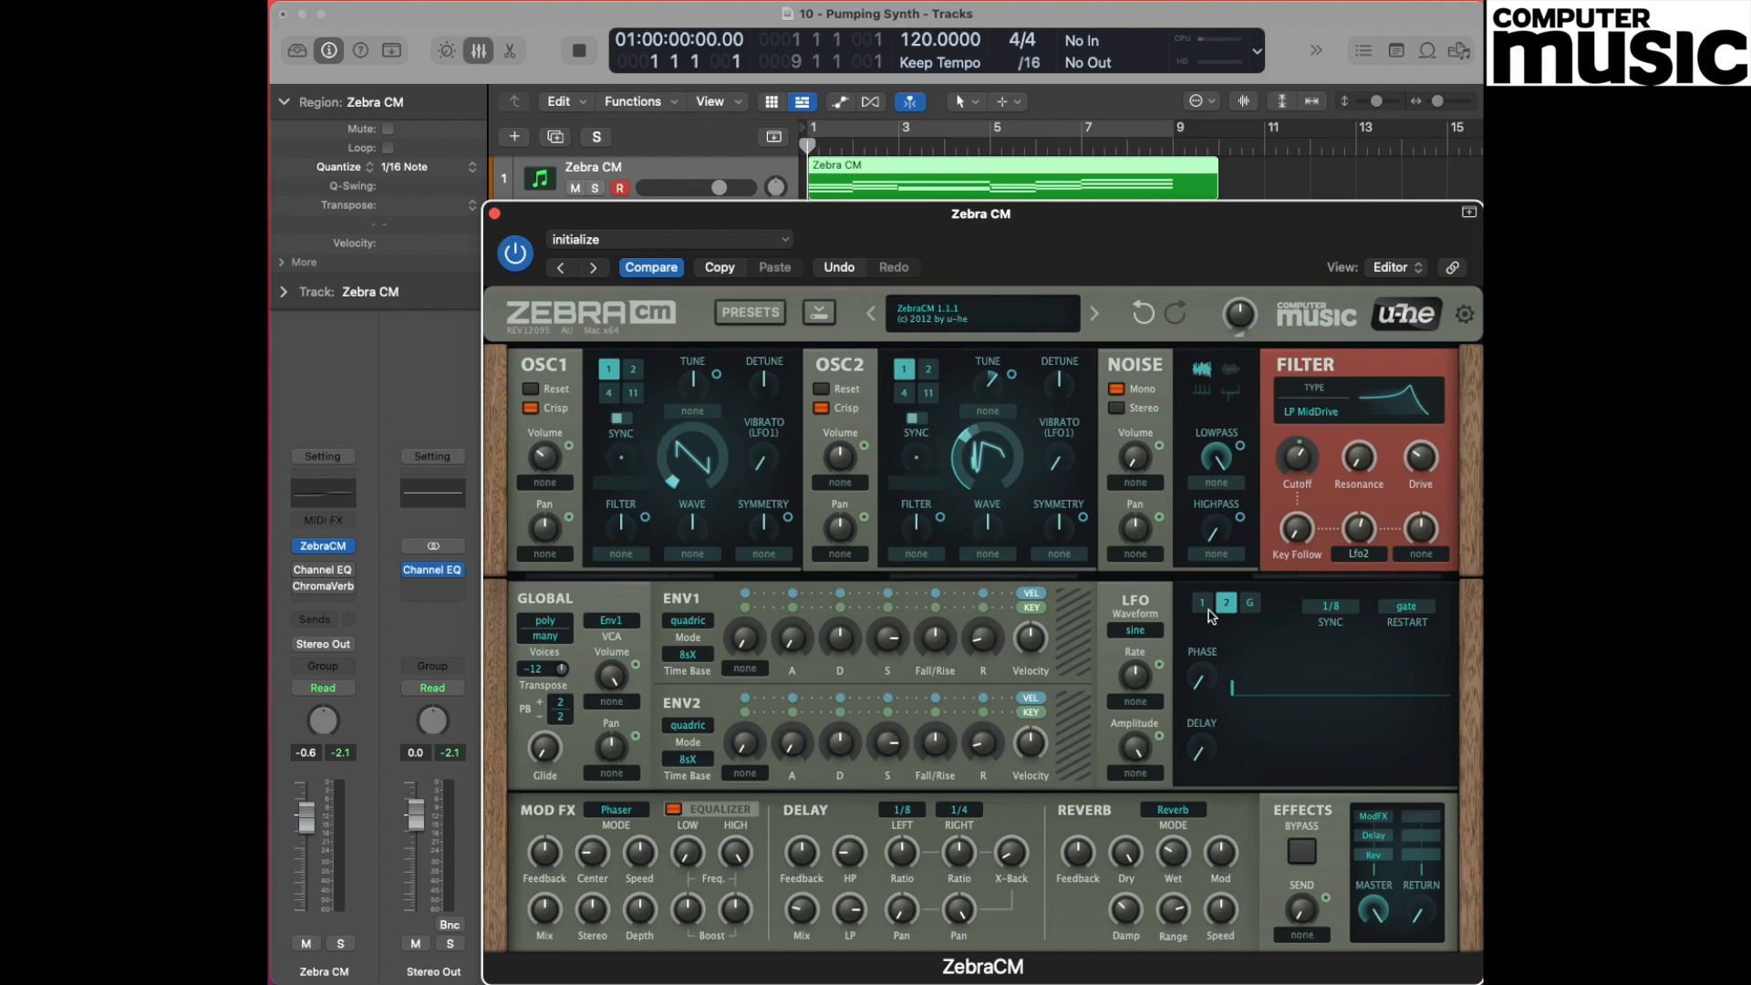
click(1135, 632)
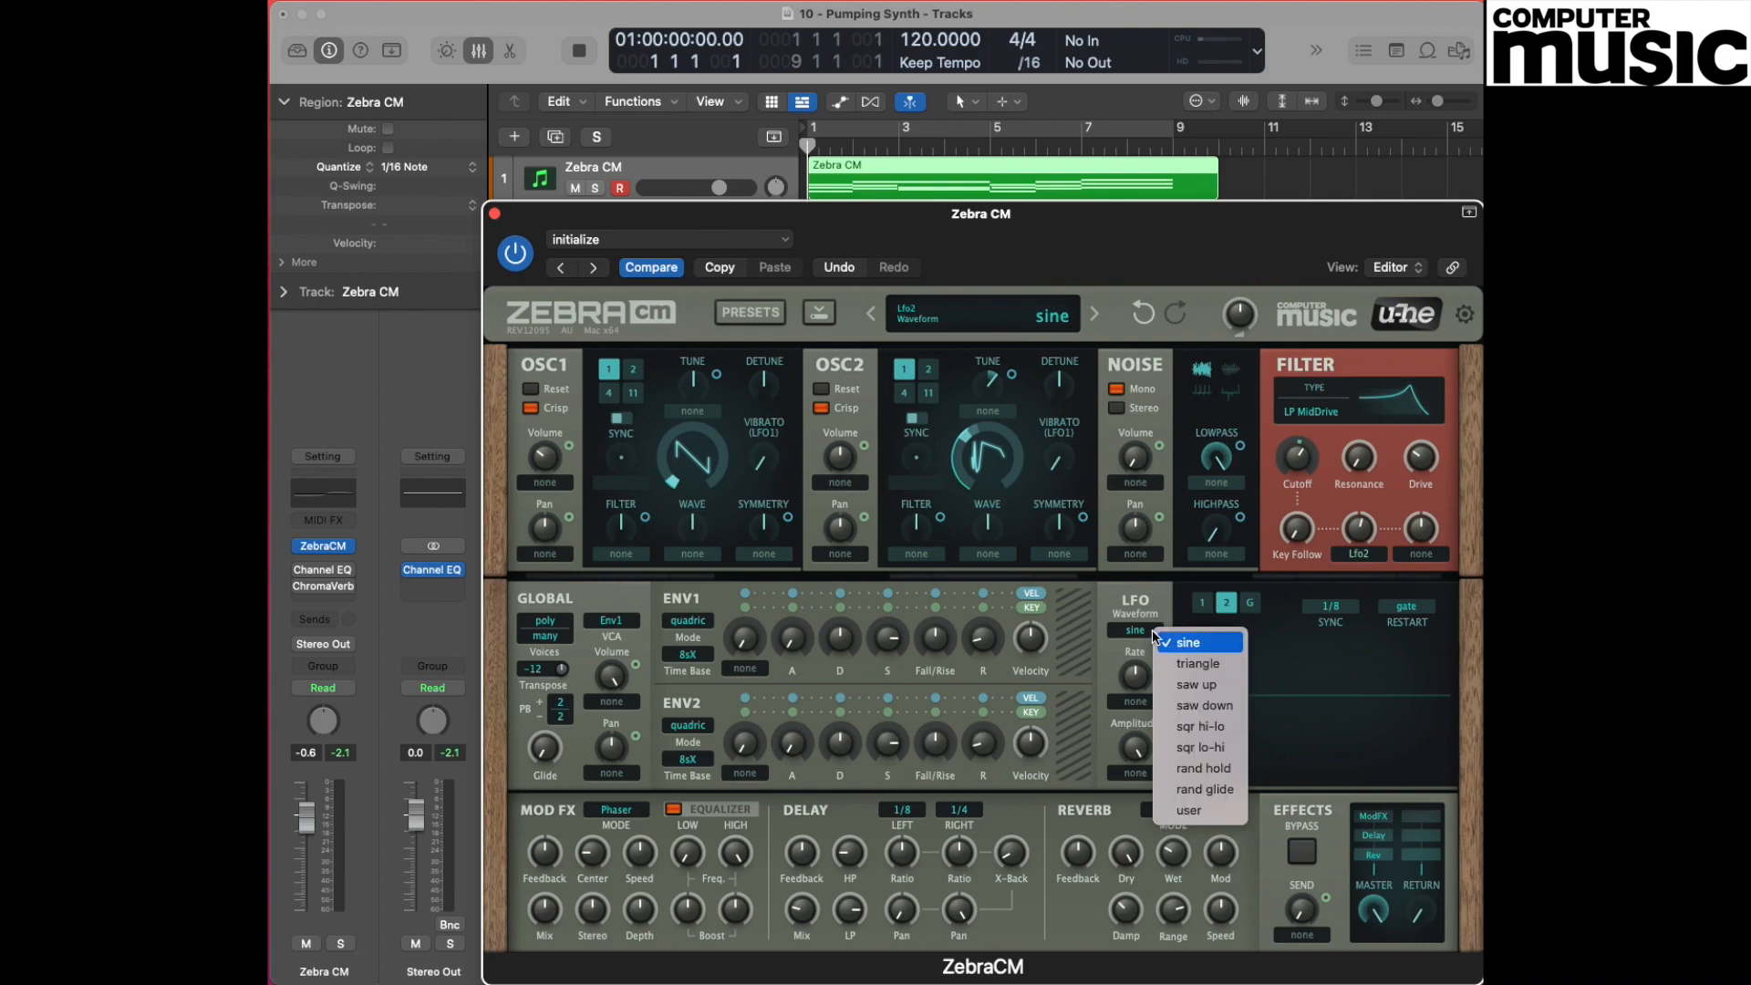
click(1200, 686)
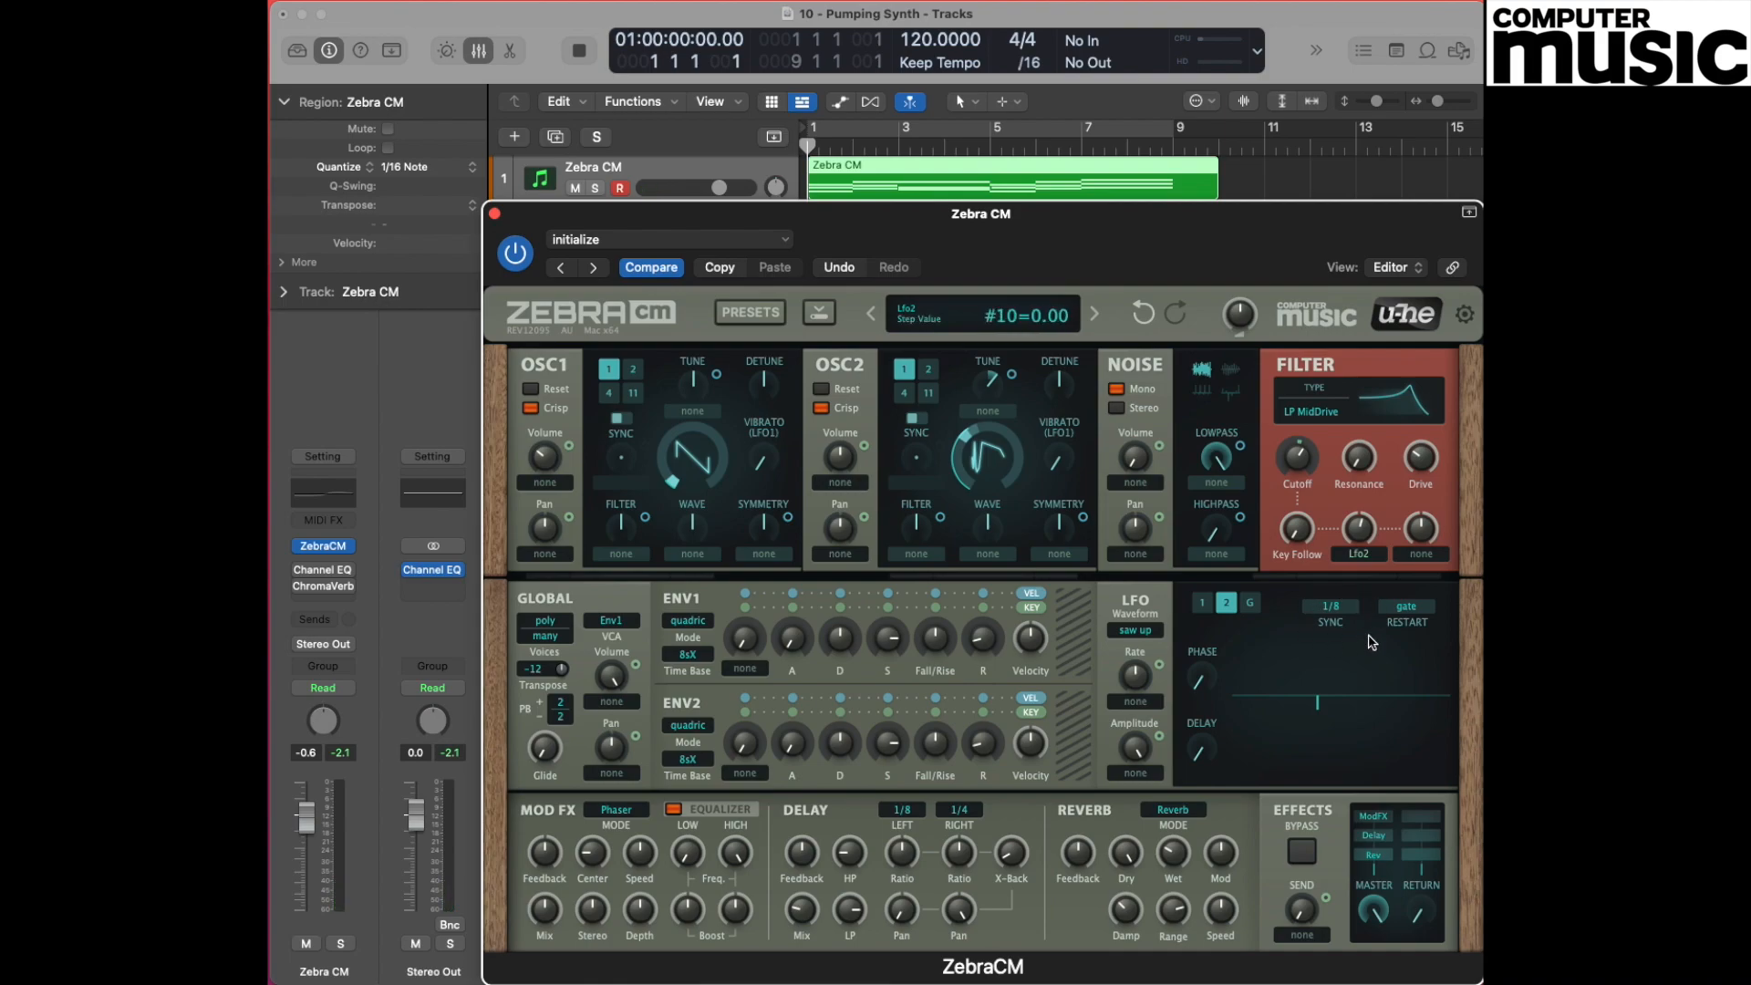
click(1330, 609)
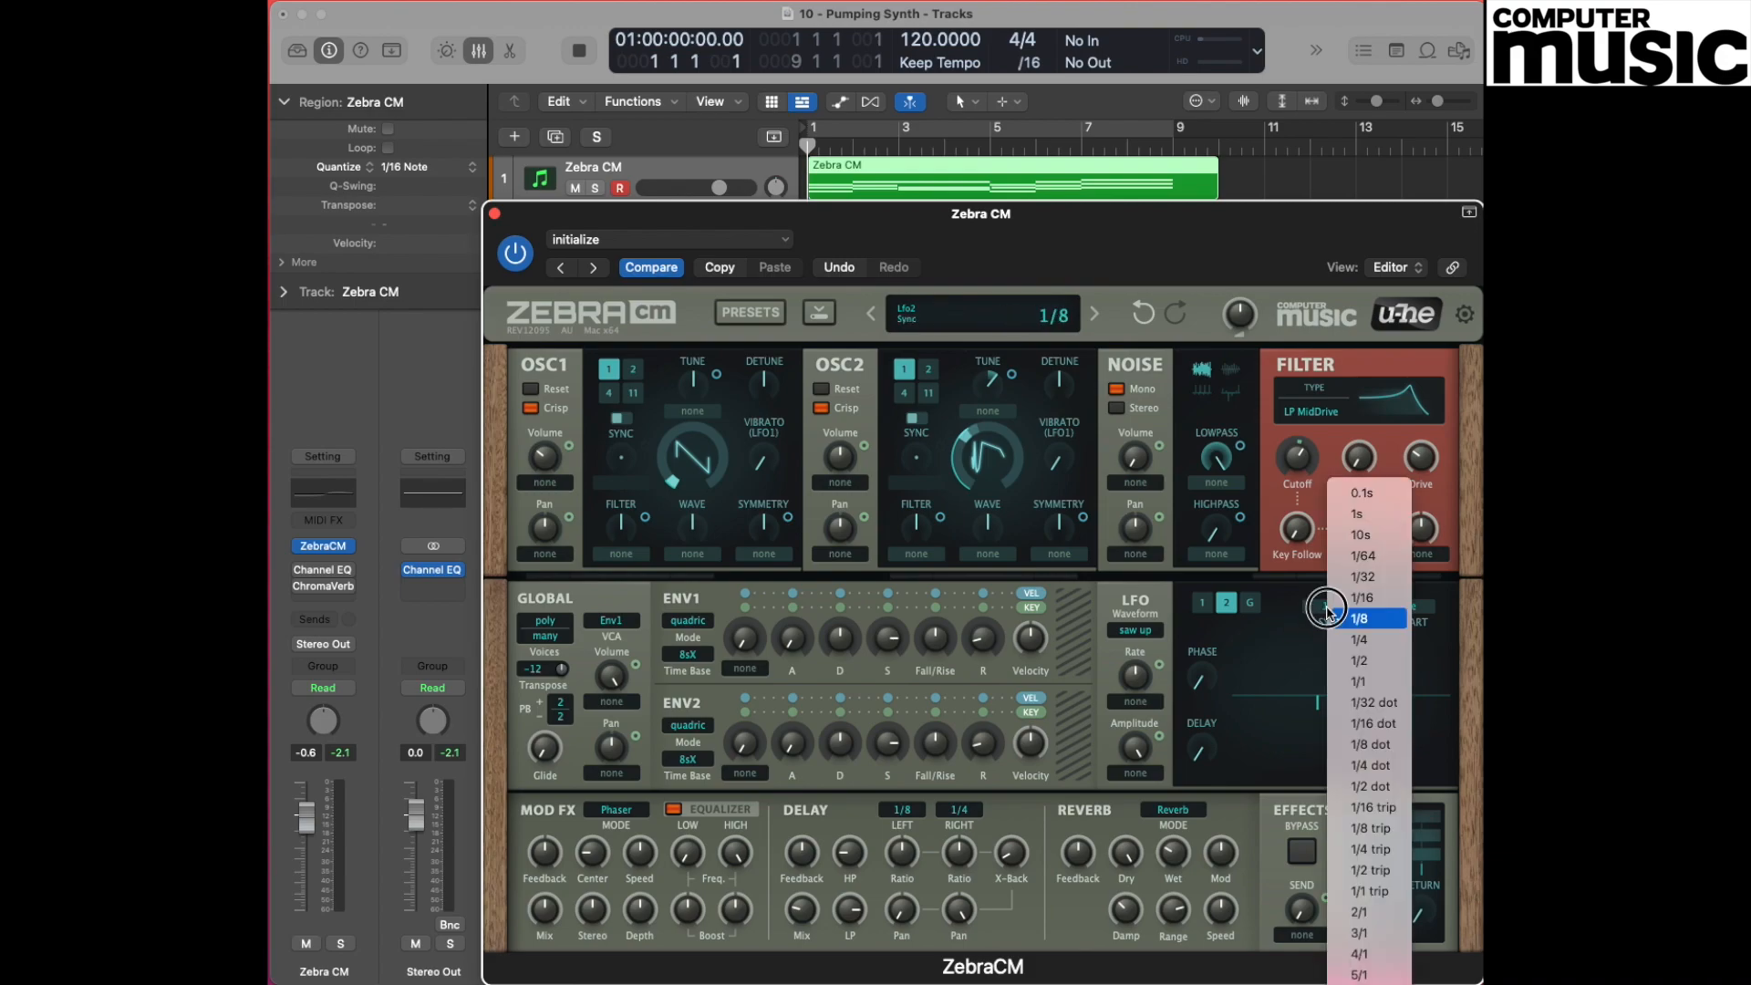
click(1377, 641)
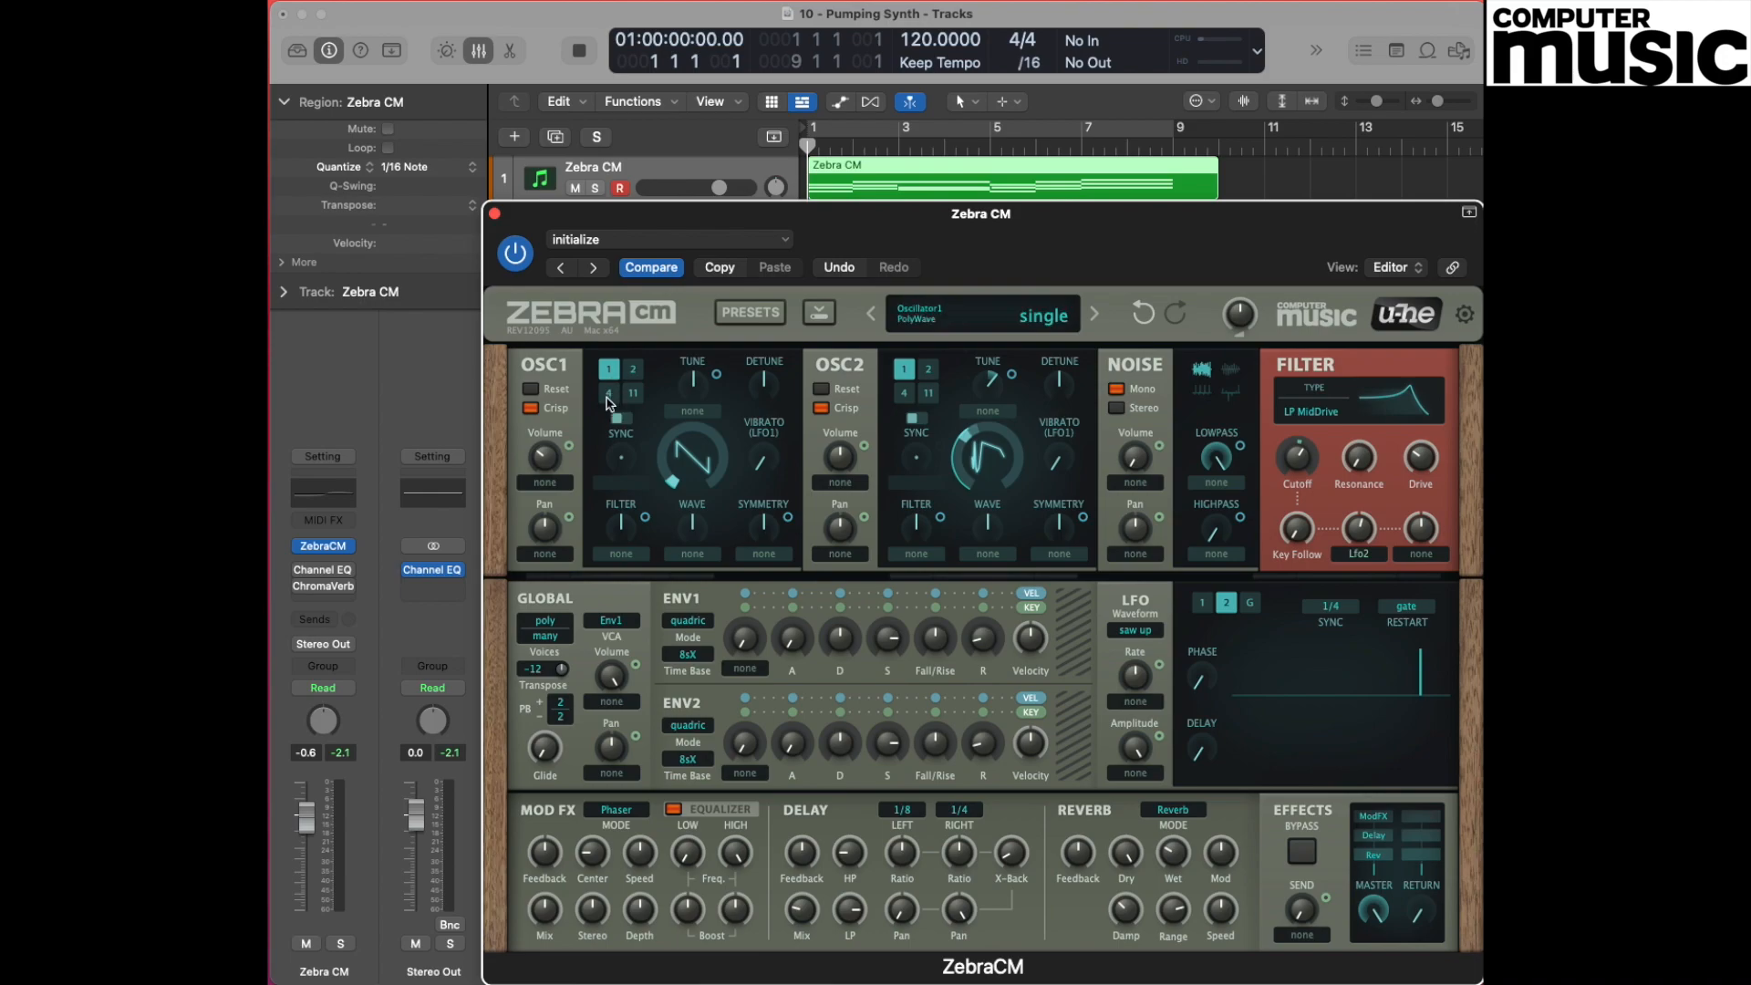
Try switching both oscillators to four-voice mode and raising their detune for a thicker sound
click(608, 395)
click(904, 393)
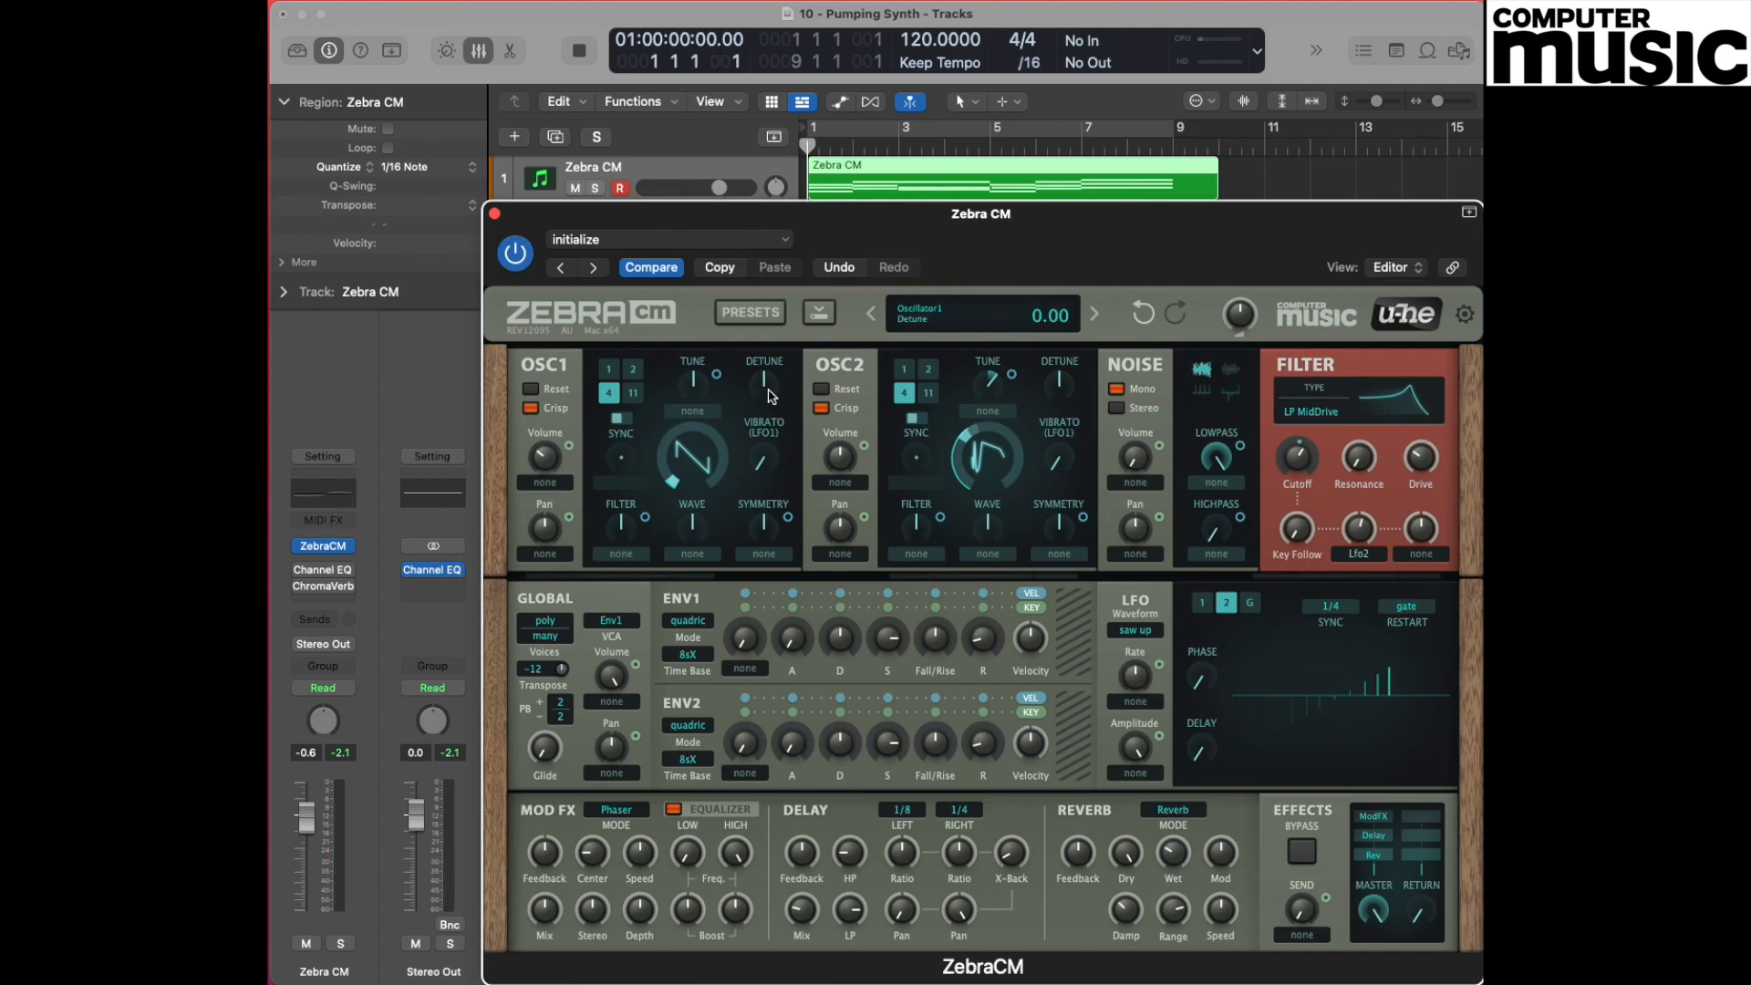
drag(769, 395, 768, 369)
mouse_move(1060, 382)
mouse_down()
mouse_move(1058, 397)
mouse_move(1056, 362)
mouse_up()
drag(768, 391, 771, 379)
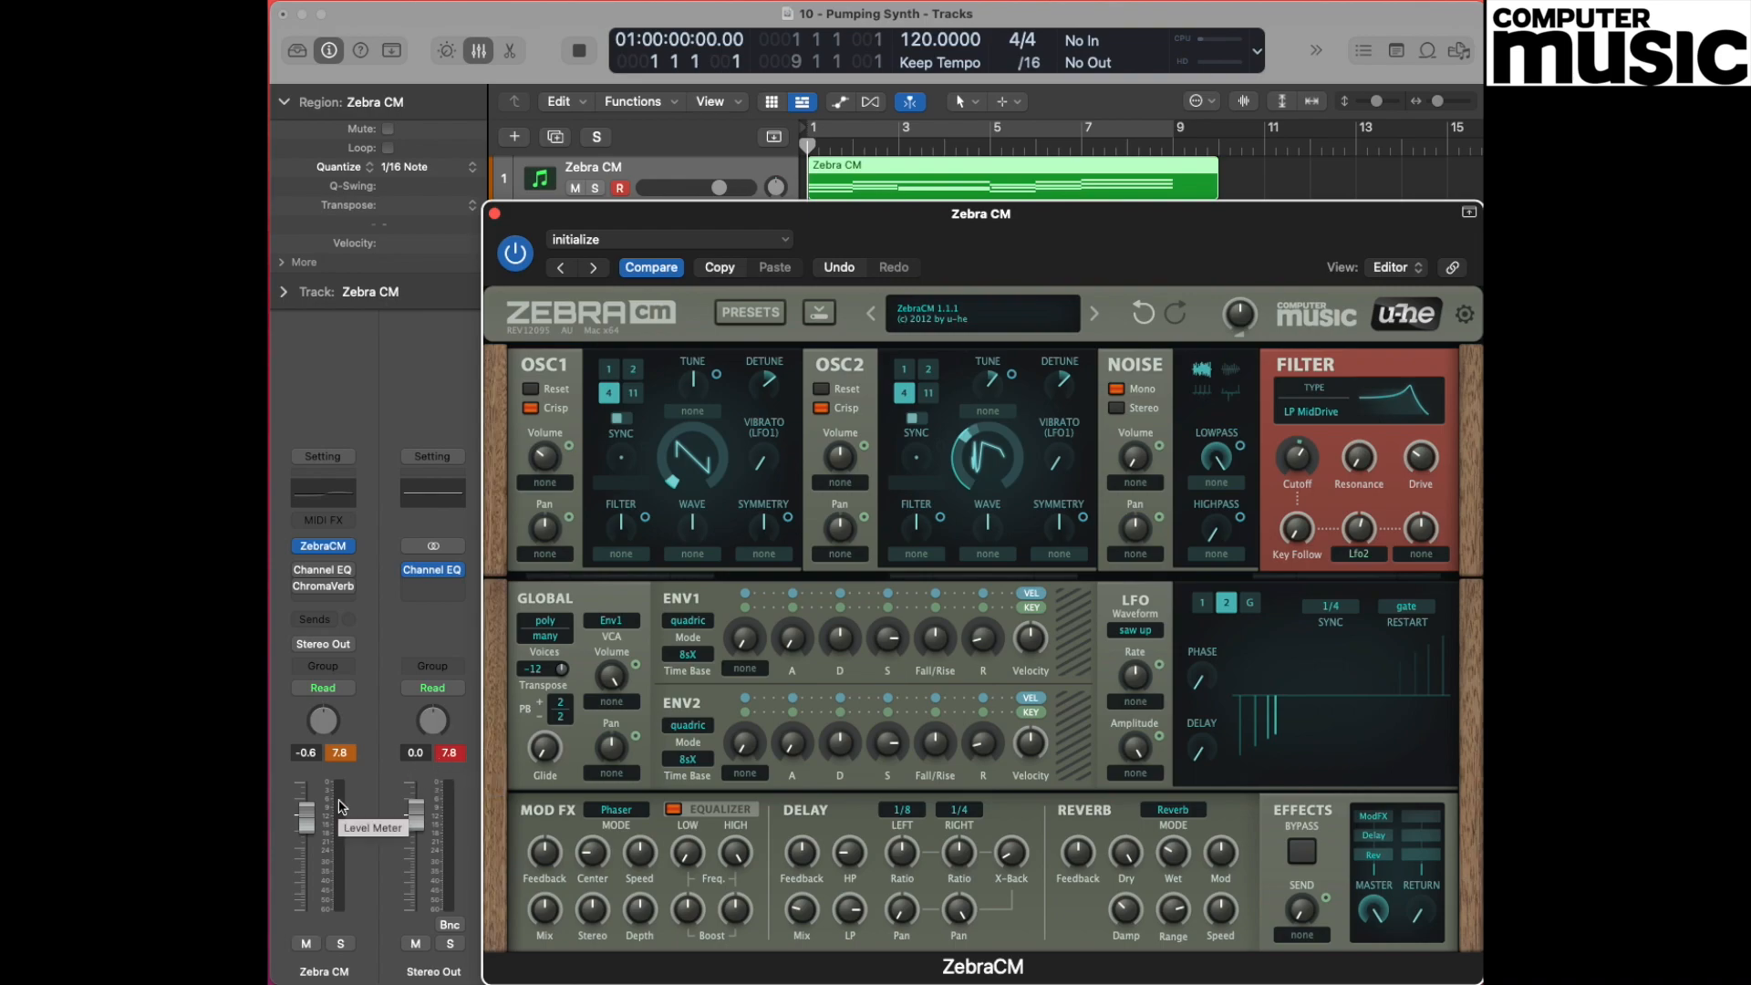
Return both oscillators to single mode, reducing oscillator 1's detune to 1.00 and oscillator 2's to about zero
click(611, 371)
click(904, 373)
drag(761, 392, 783, 431)
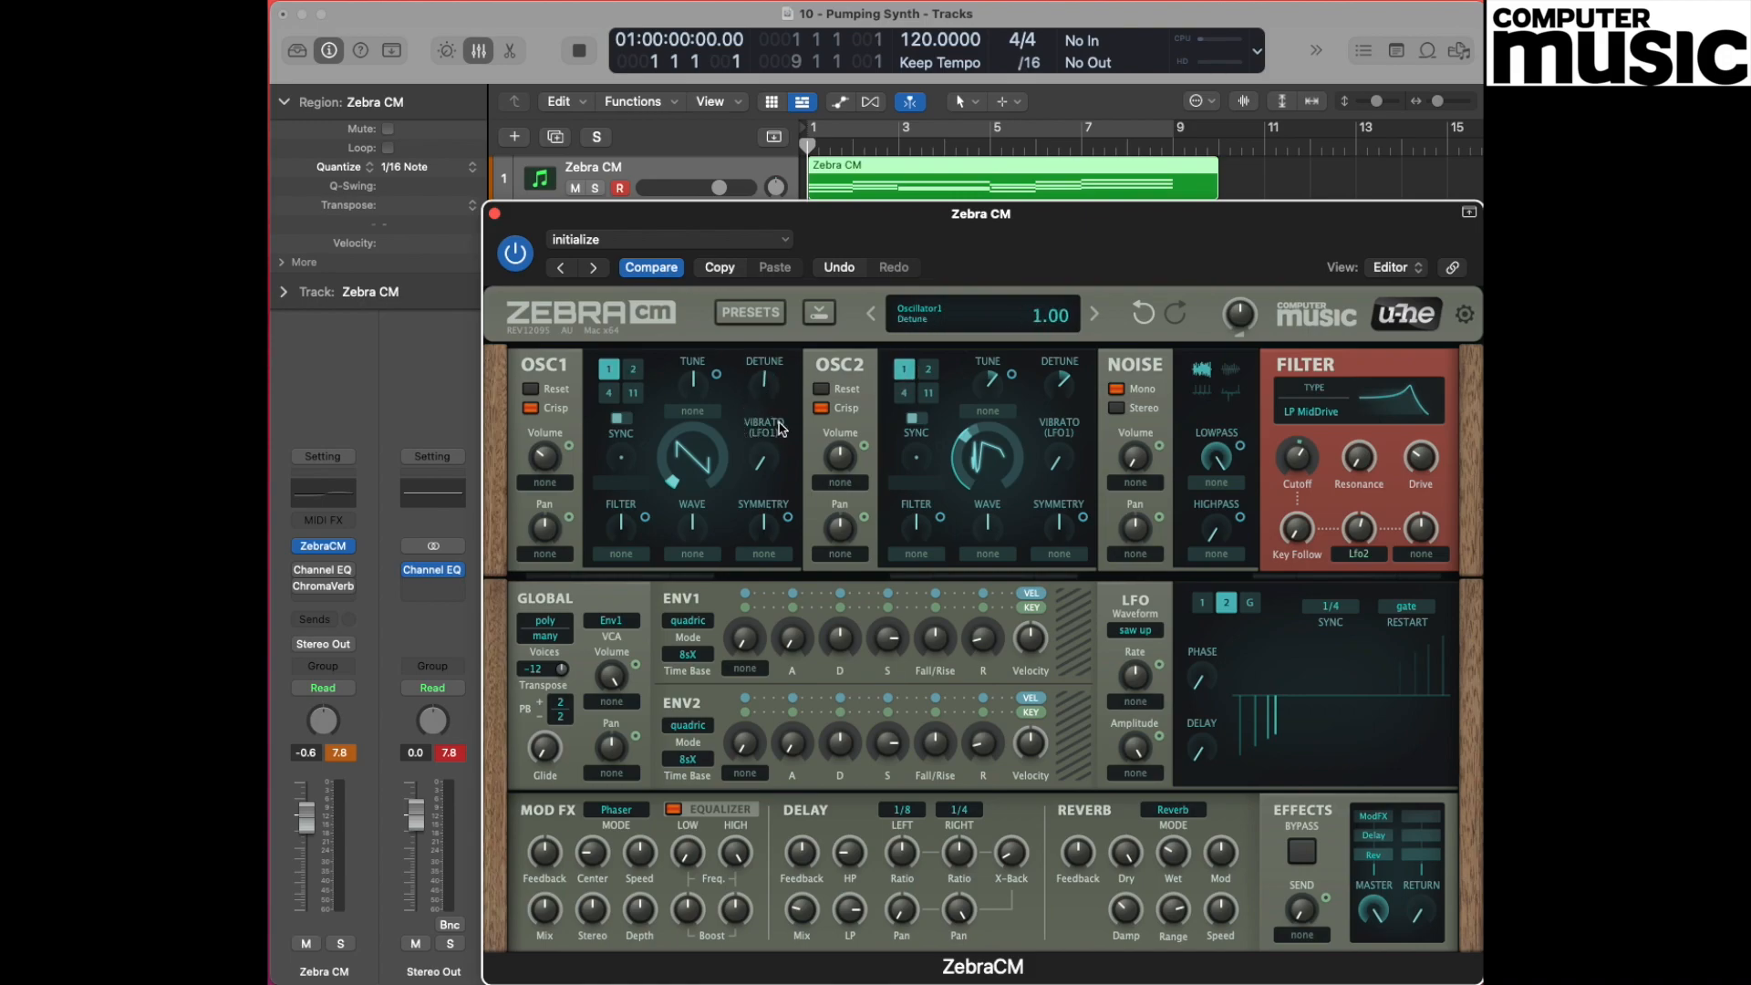
drag(1065, 389, 1058, 417)
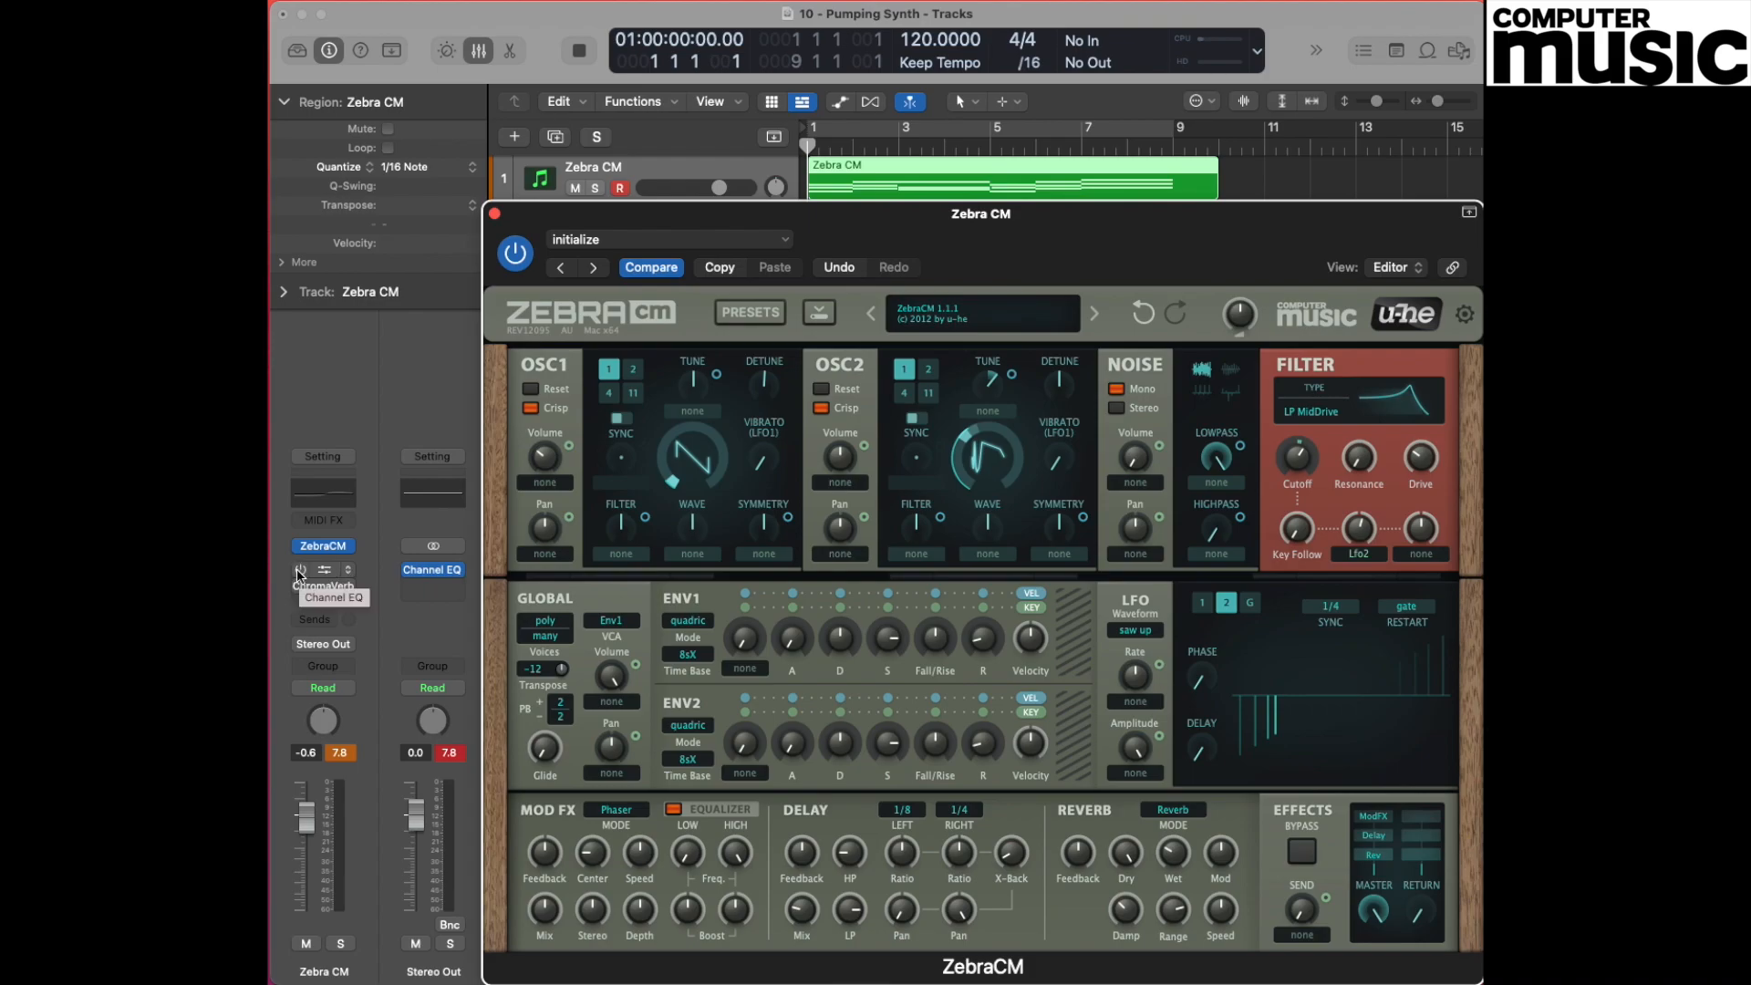
Open the Channel EQ on the Zebra CM channel and enable it
click(326, 573)
drag(953, 8, 643, 216)
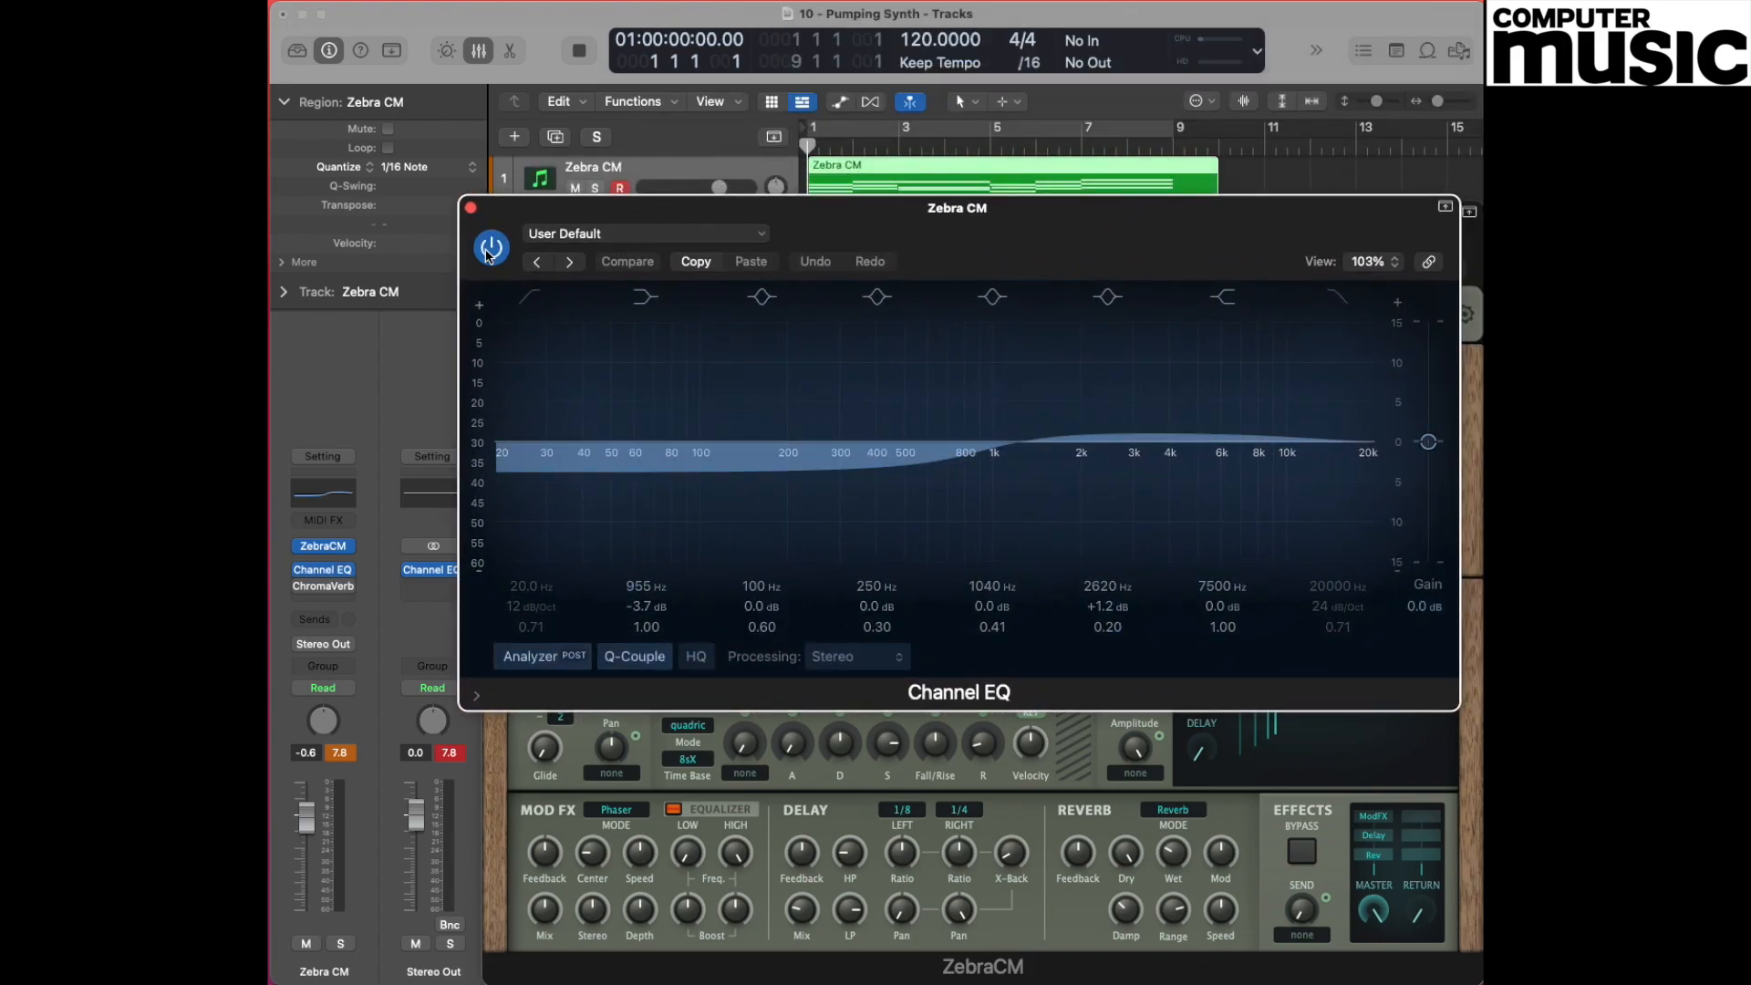
click(491, 249)
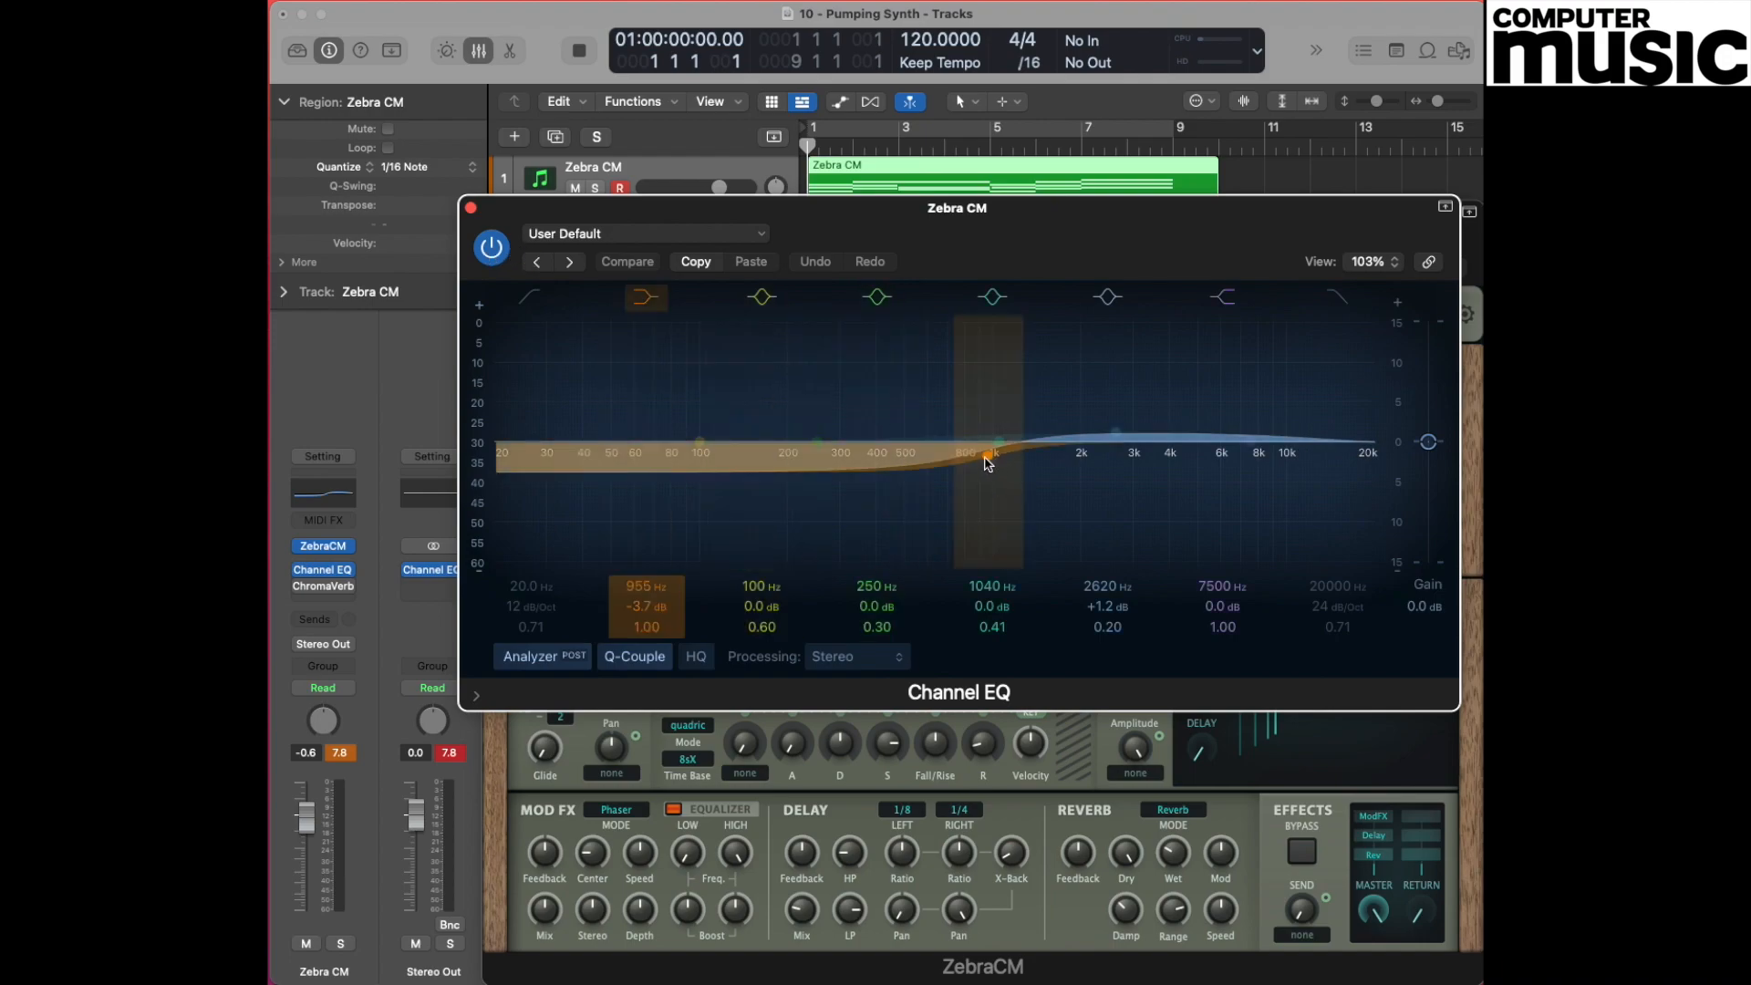
click(498, 254)
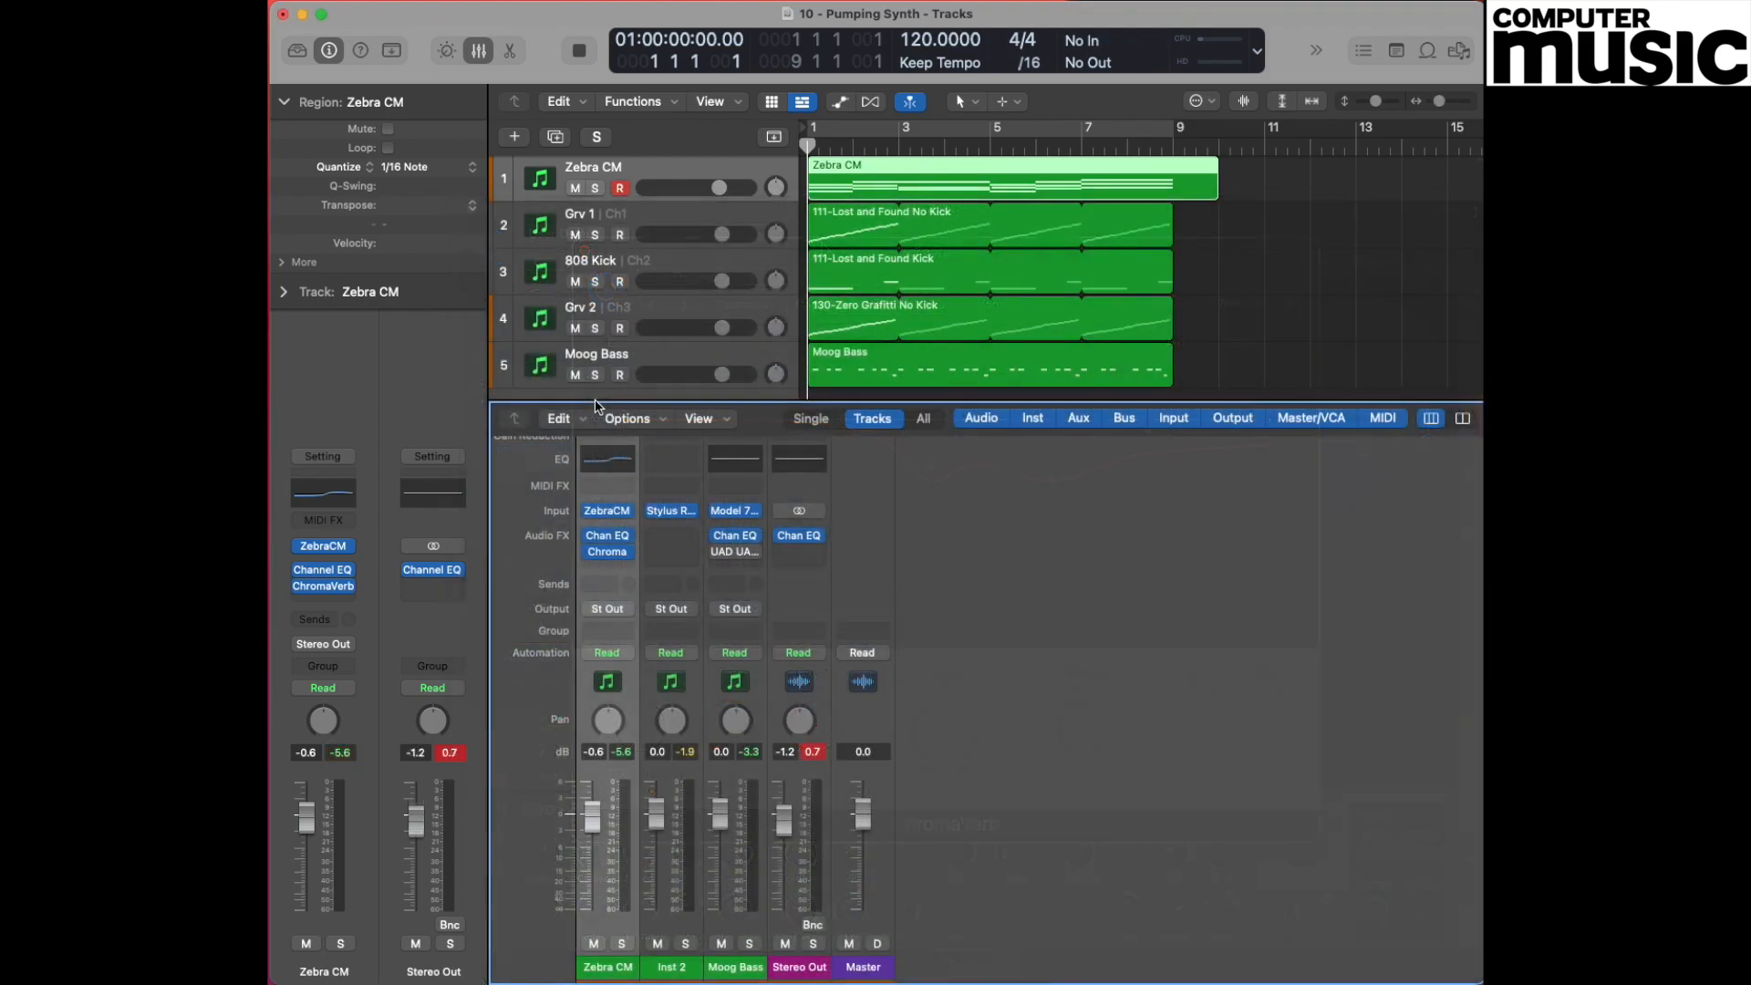
Play the full arrangement to hear the synth in the mix and open the ZebraCM instrument on the Zebra CM channel
key(space)
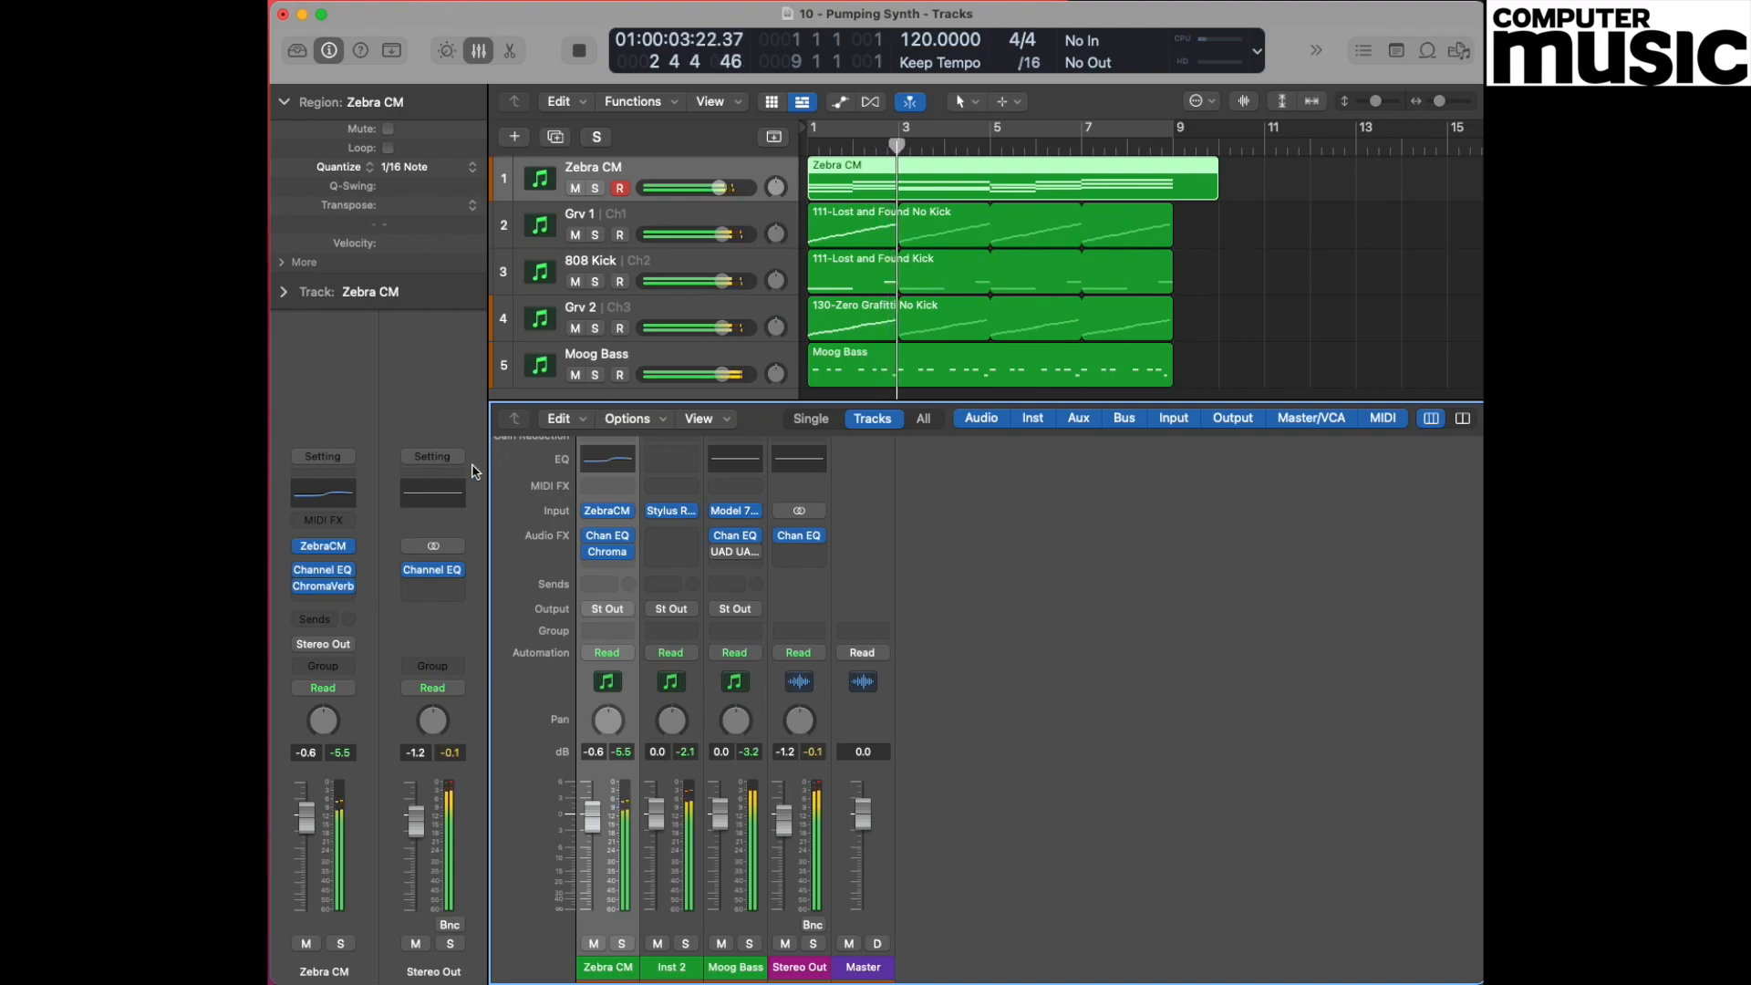
click(323, 546)
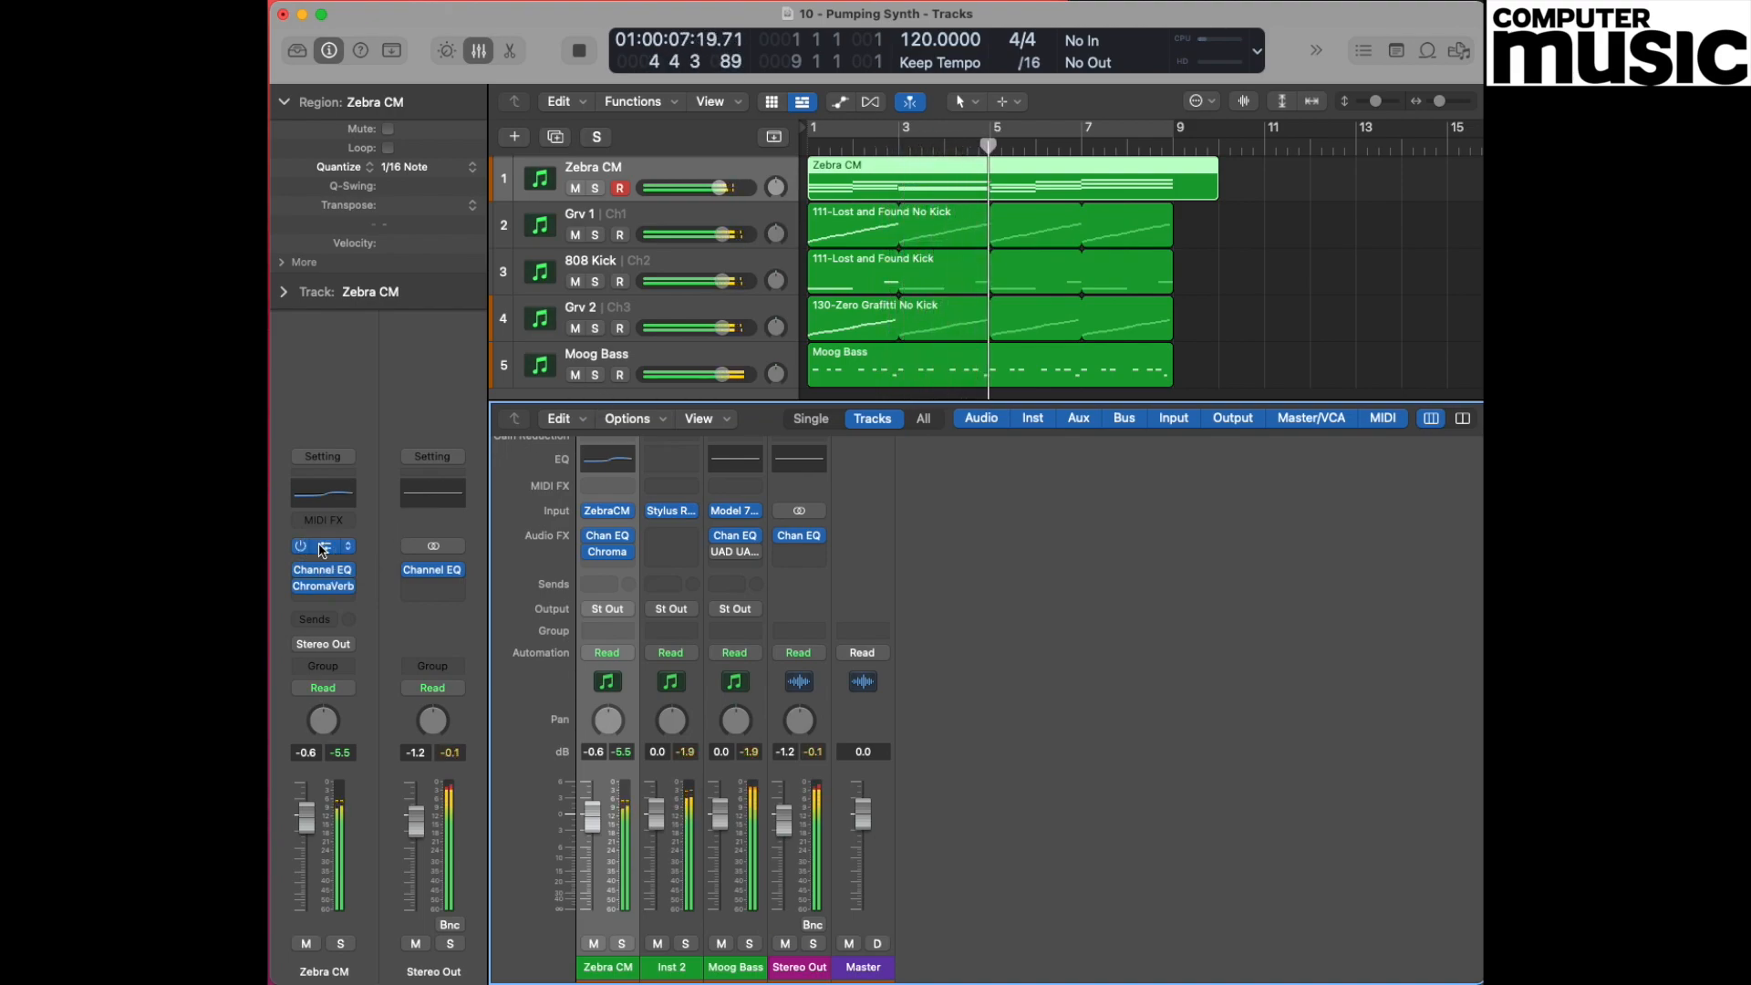